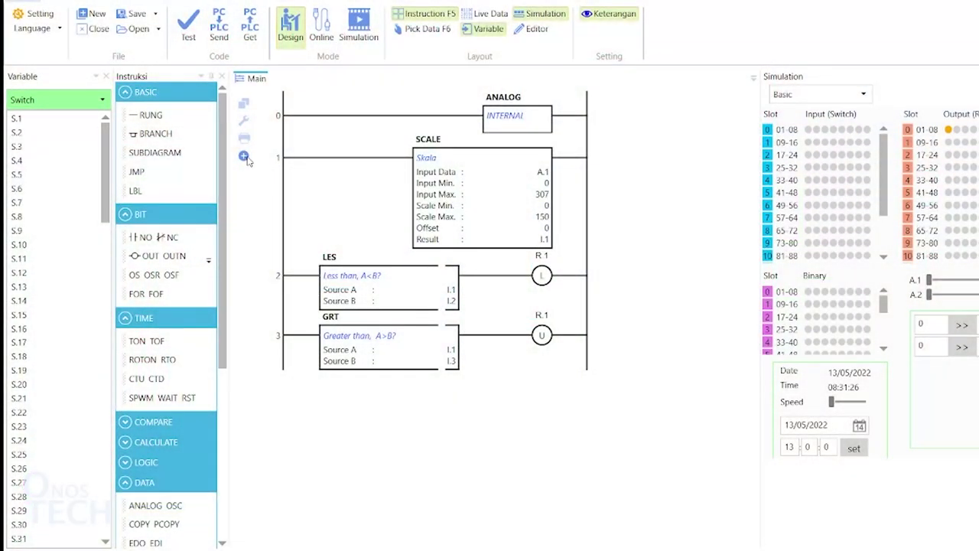
# Step: Add three empty rungs and place a parallel branch with two NO contacts on rung 4
pyautogui.click(245, 158)
pyautogui.click(245, 158)
pyautogui.click(246, 158)
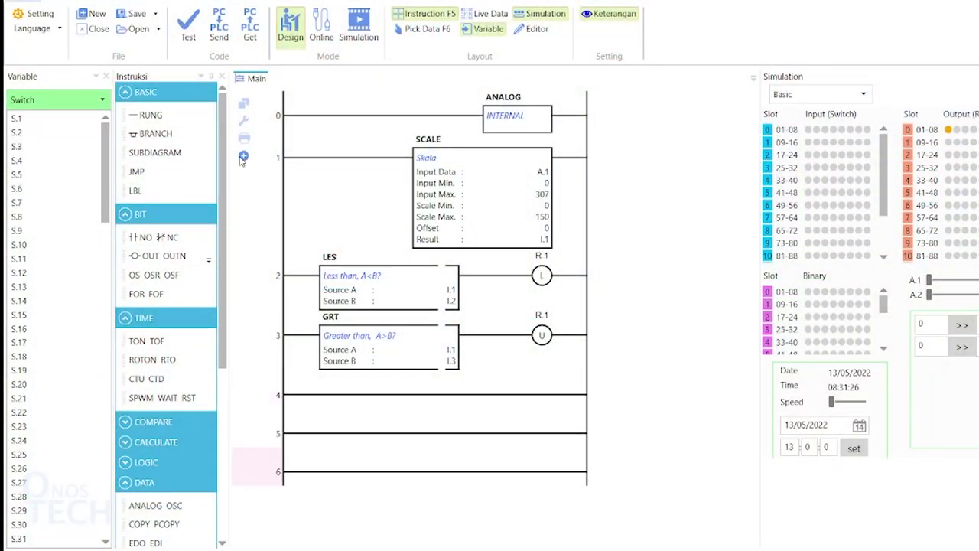
pyautogui.moveTo(151, 134); pyautogui.dragTo(303, 403)
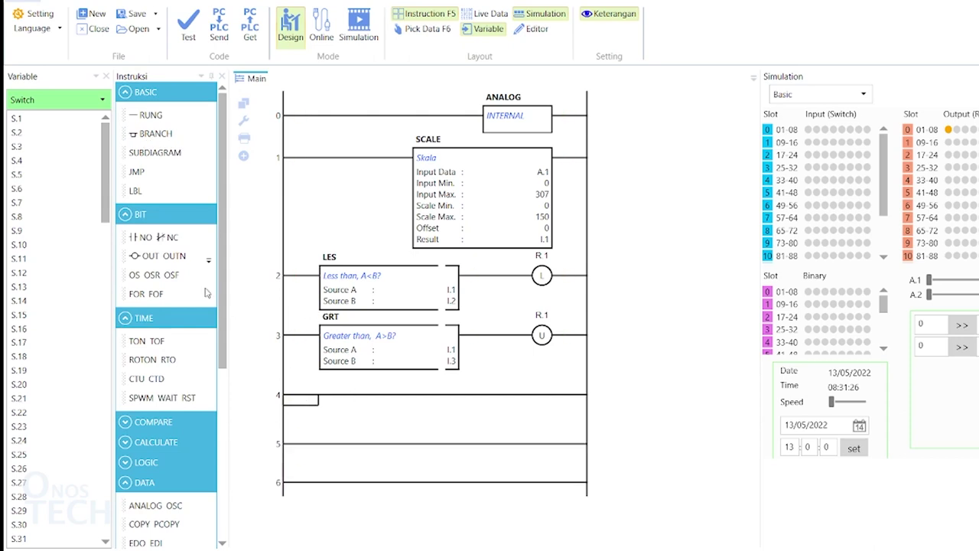
pyautogui.moveTo(135, 237); pyautogui.dragTo(297, 395)
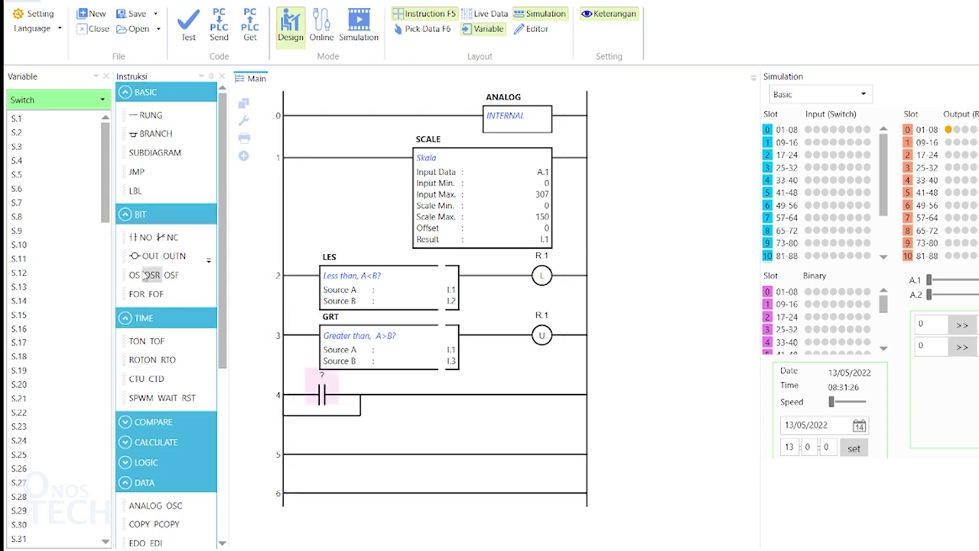
pyautogui.moveTo(145, 240); pyautogui.dragTo(298, 415)
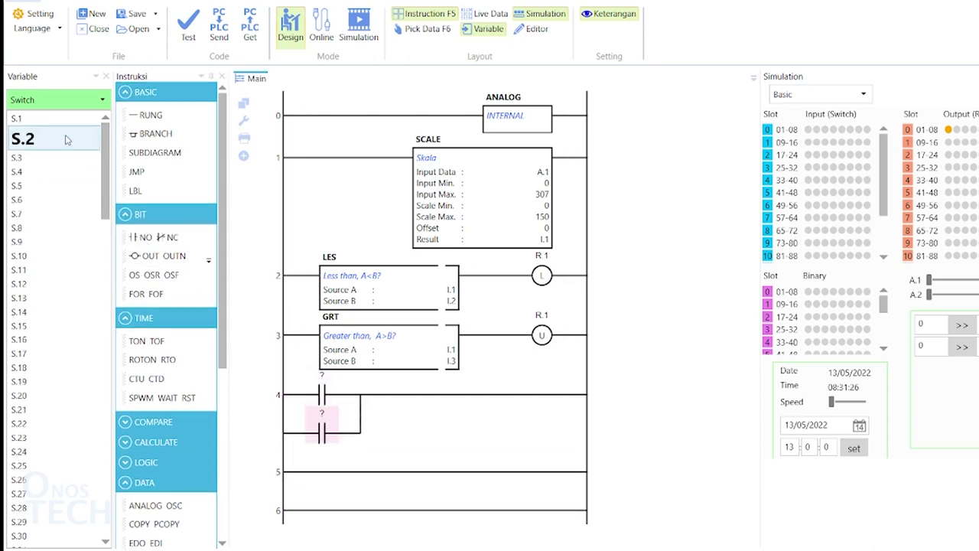
# Step: Assign S.1 and B.1 to rung 4's contacts and add an FR coil addressed B.2
pyautogui.moveTo(17, 121); pyautogui.dragTo(324, 398)
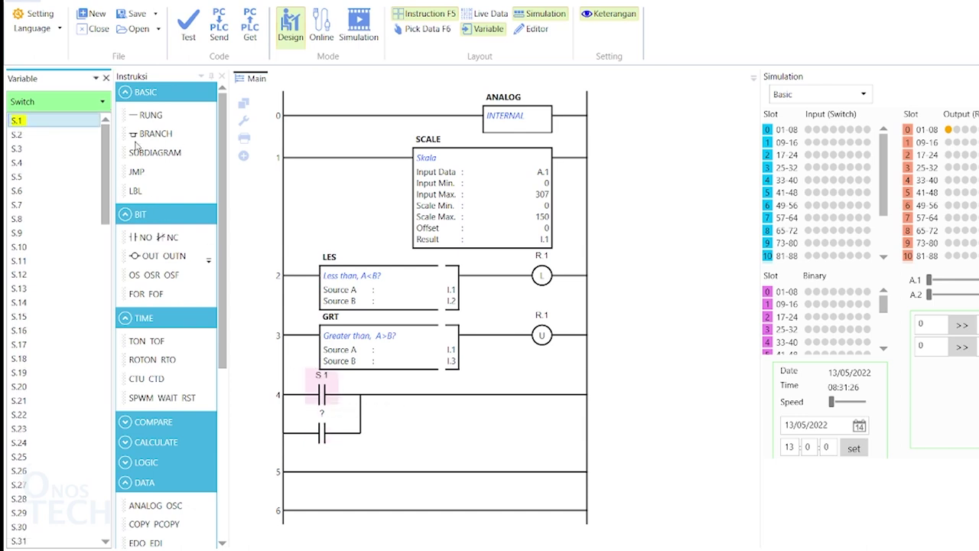
pyautogui.click(57, 101)
pyautogui.click(56, 157)
pyautogui.moveTo(17, 120); pyautogui.dragTo(324, 433)
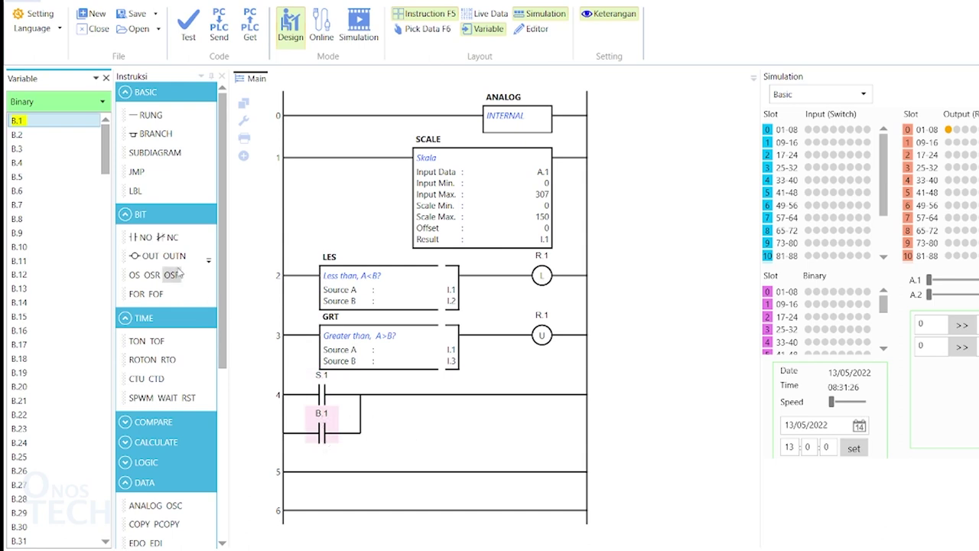
pyautogui.moveTo(146, 295); pyautogui.dragTo(367, 396)
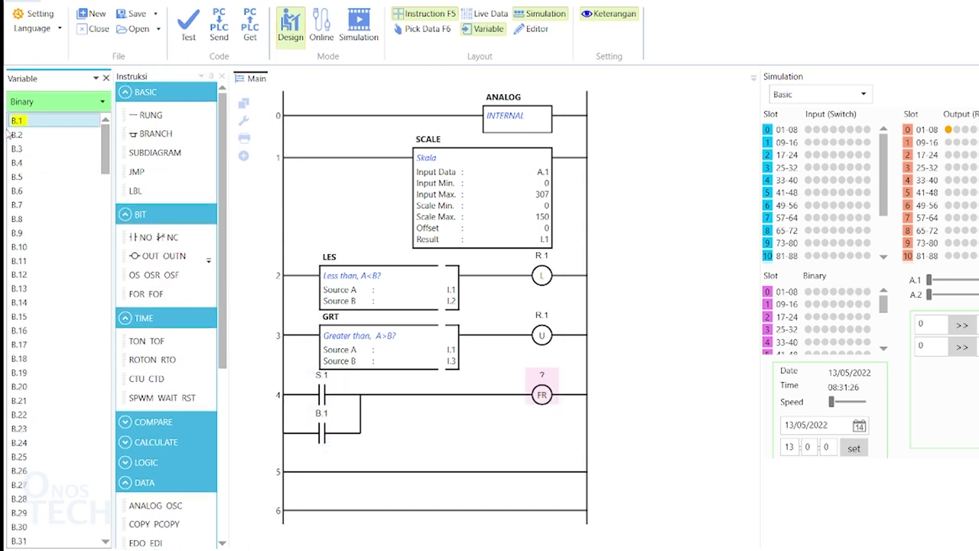
pyautogui.moveTo(11, 134); pyautogui.dragTo(540, 396)
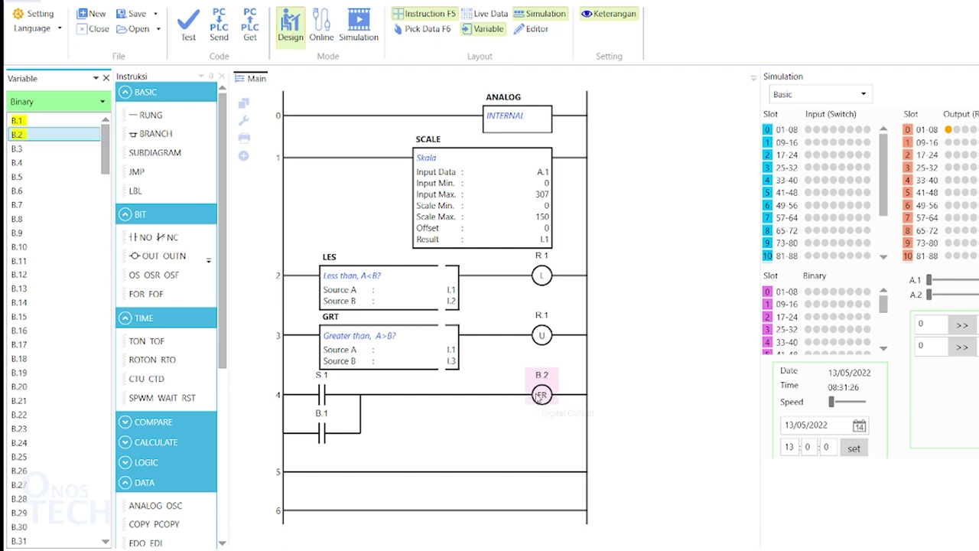
# Step: Place contact B.2 and an SPWM block using timer P.1 on rung 5
pyautogui.moveTo(142, 239); pyautogui.dragTo(298, 474)
pyautogui.moveTo(140, 398); pyautogui.dragTo(340, 474)
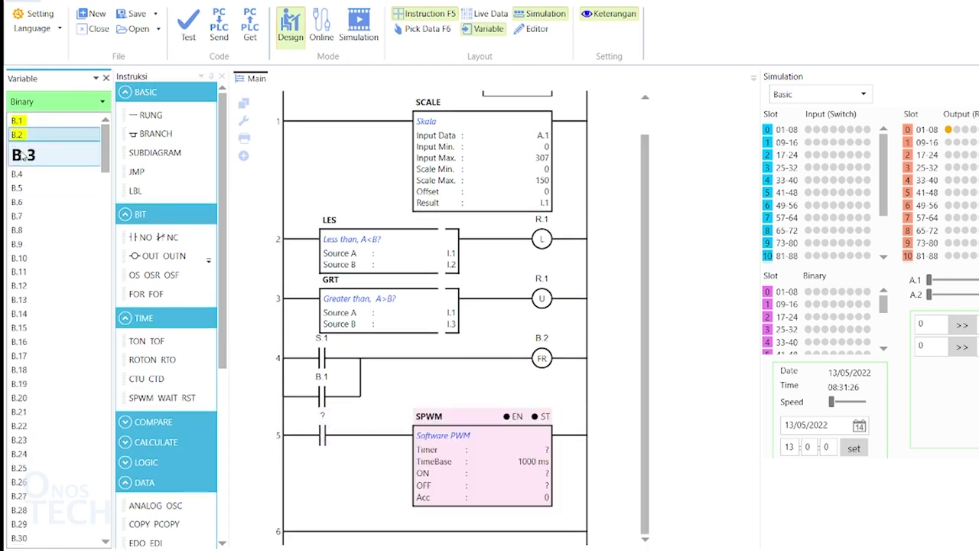
pyautogui.moveTo(17, 135); pyautogui.dragTo(312, 428)
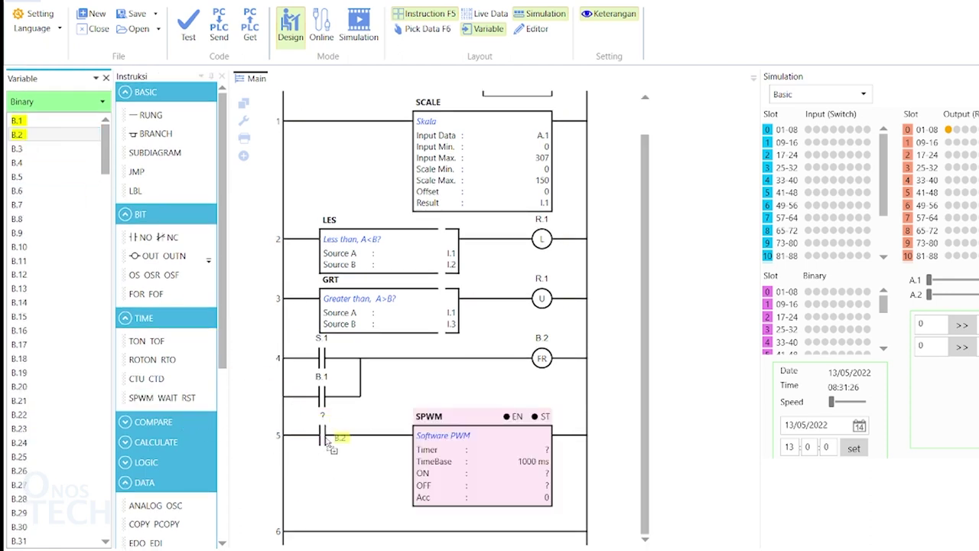
pyautogui.click(581, 460)
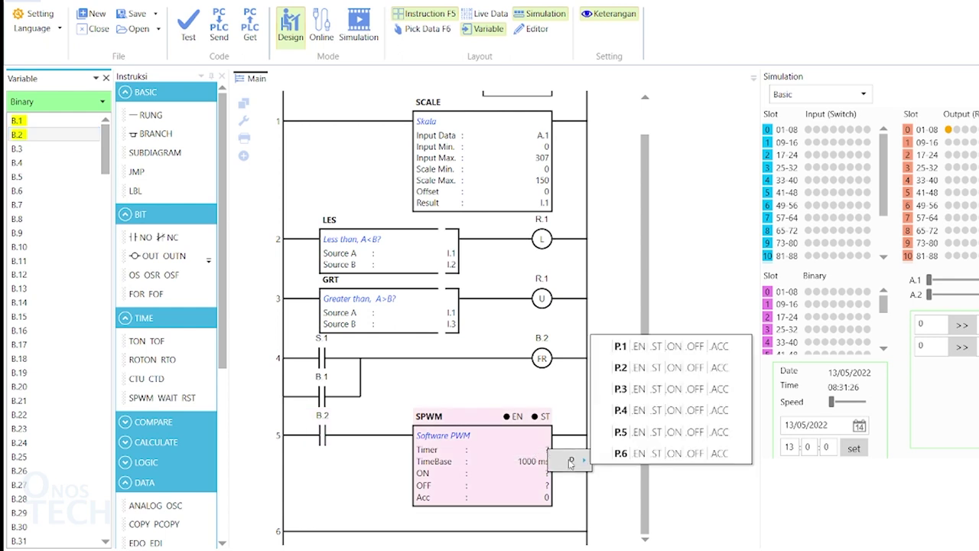
pyautogui.click(625, 350)
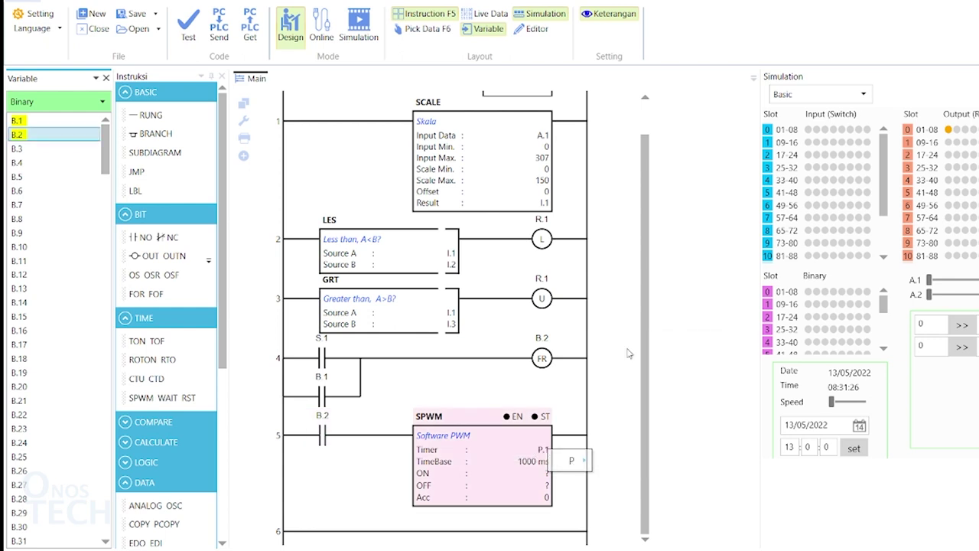
# Step: Set the PWM ON and OFF times to 2, confirm, and add a NO contact to rung 6
pyautogui.click(541, 480)
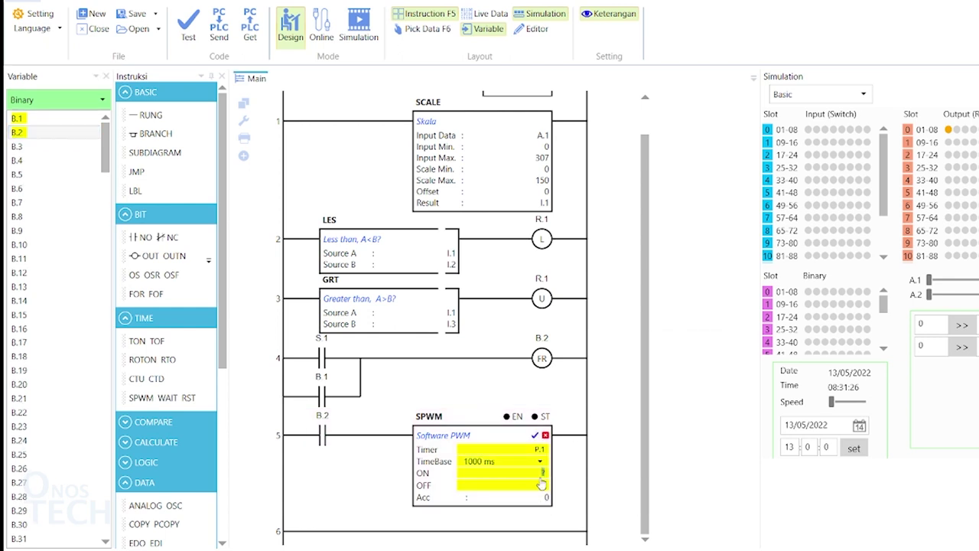
pyautogui.click(541, 483)
pyautogui.write('2')
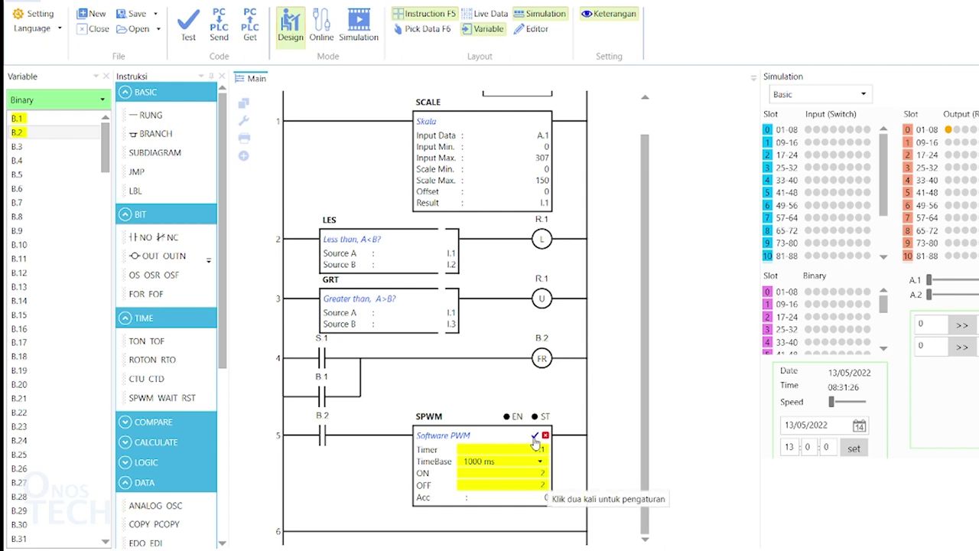
pyautogui.click(534, 437)
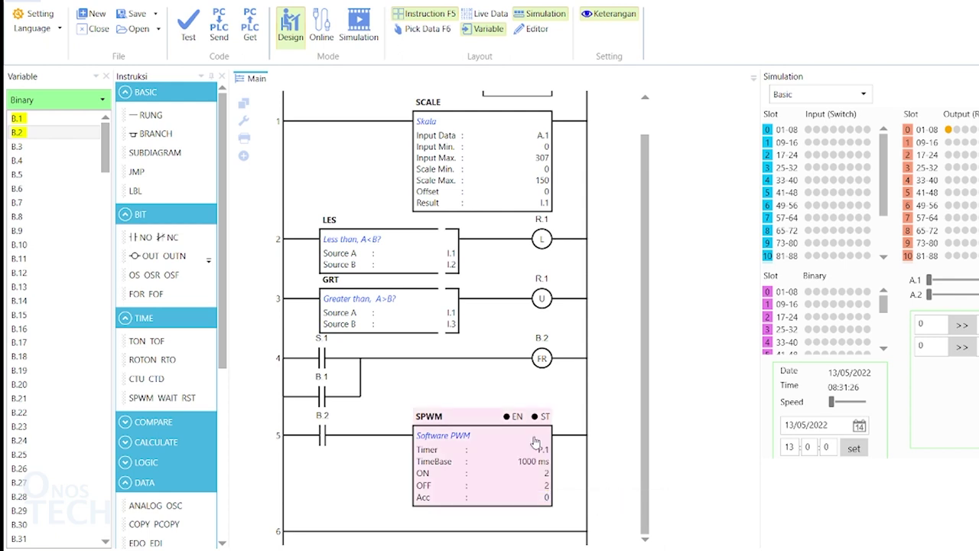
pyautogui.moveTo(142, 237); pyautogui.dragTo(297, 529)
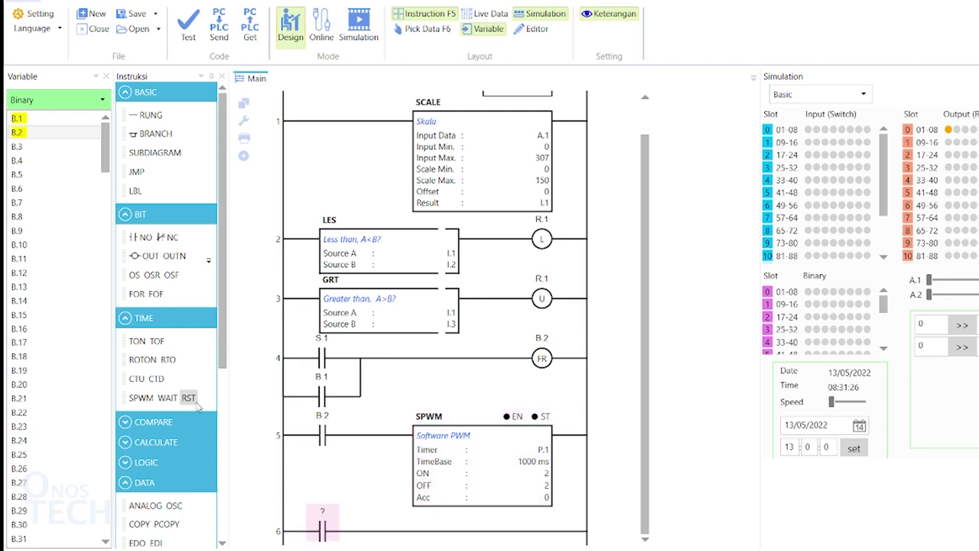
# Step: On rung 6, link the contact to the PWM's P1.ST bit and drive relay coil R.2
pyautogui.moveTo(138, 256); pyautogui.dragTo(341, 533)
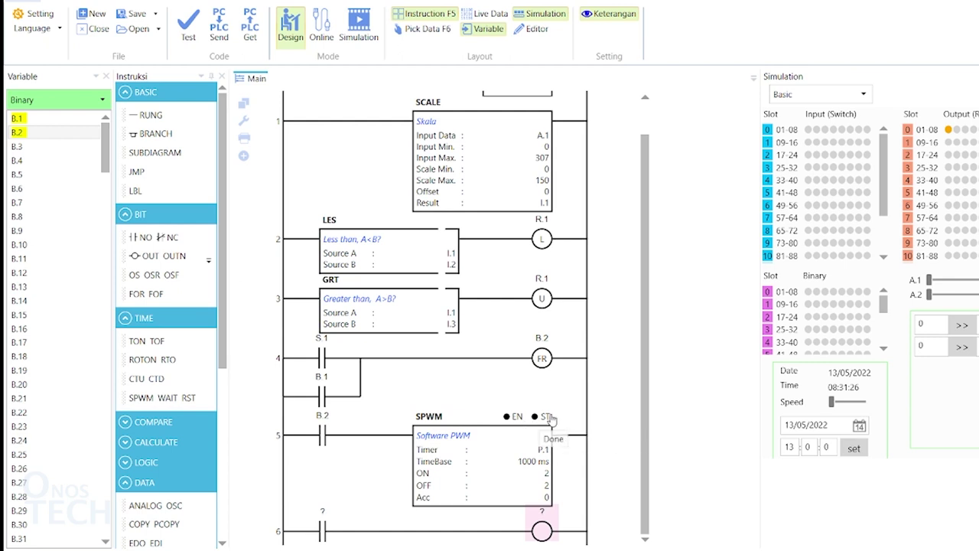
pyautogui.moveTo(545, 421); pyautogui.dragTo(321, 530)
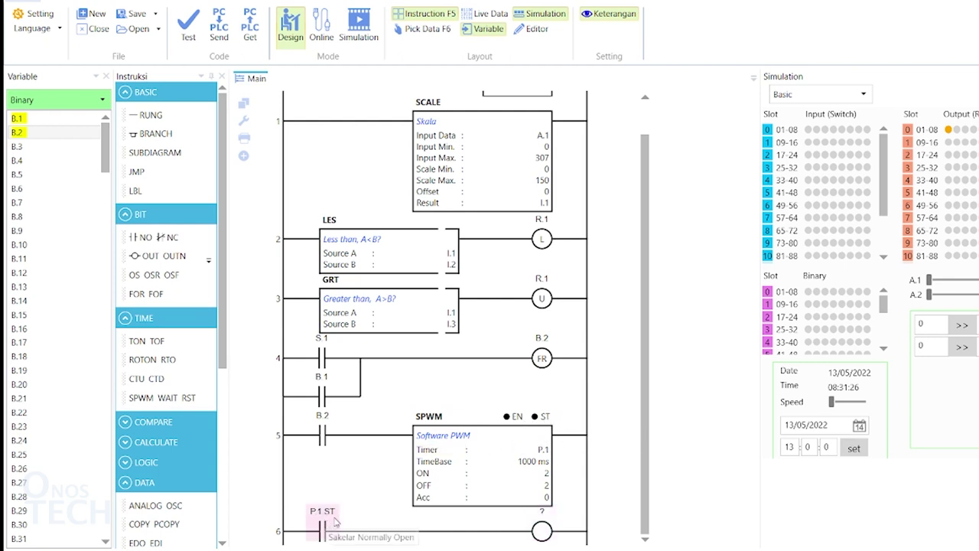
pyautogui.click(23, 100)
pyautogui.click(19, 134)
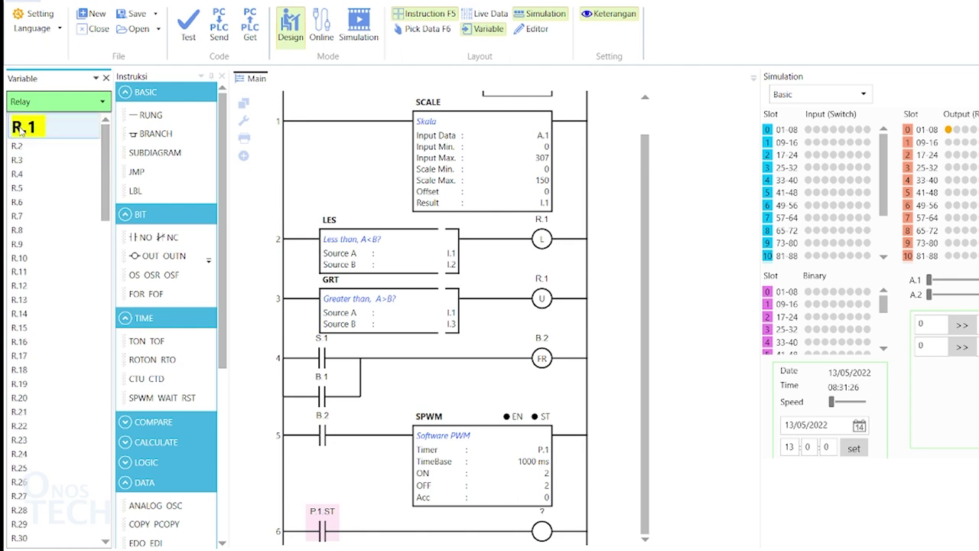
pyautogui.moveTo(17, 147); pyautogui.dragTo(540, 531)
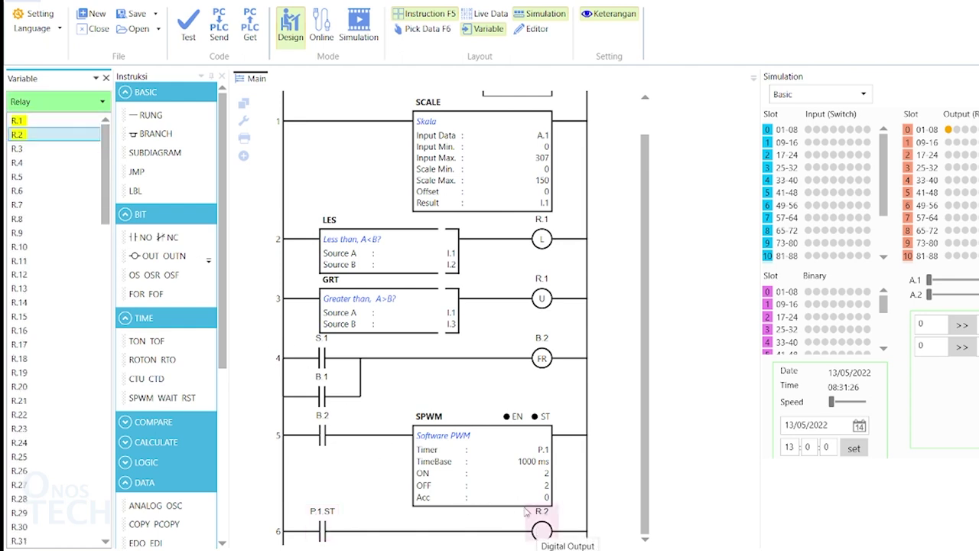
# Step: Set the hardware serial port to COM4 in the project settings
pyautogui.click(40, 15)
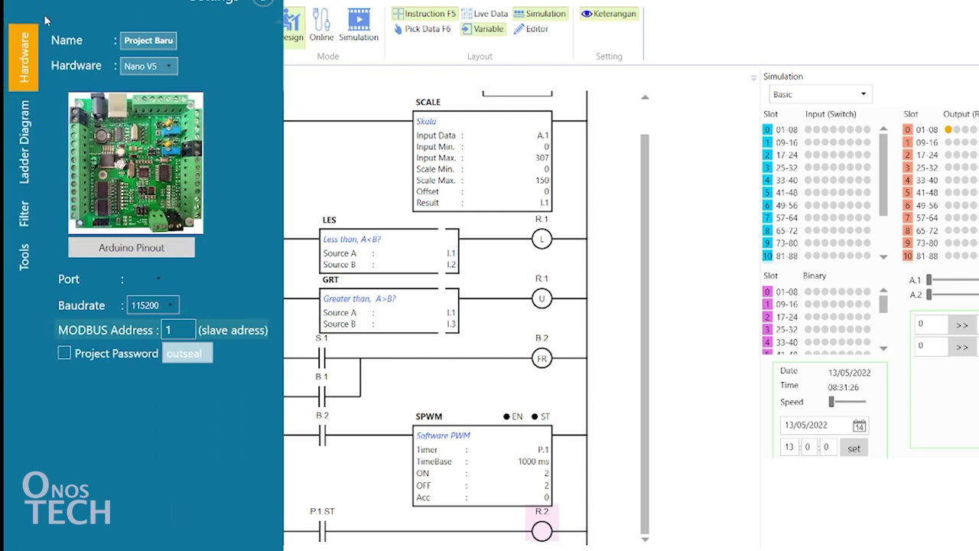
pyautogui.click(157, 279)
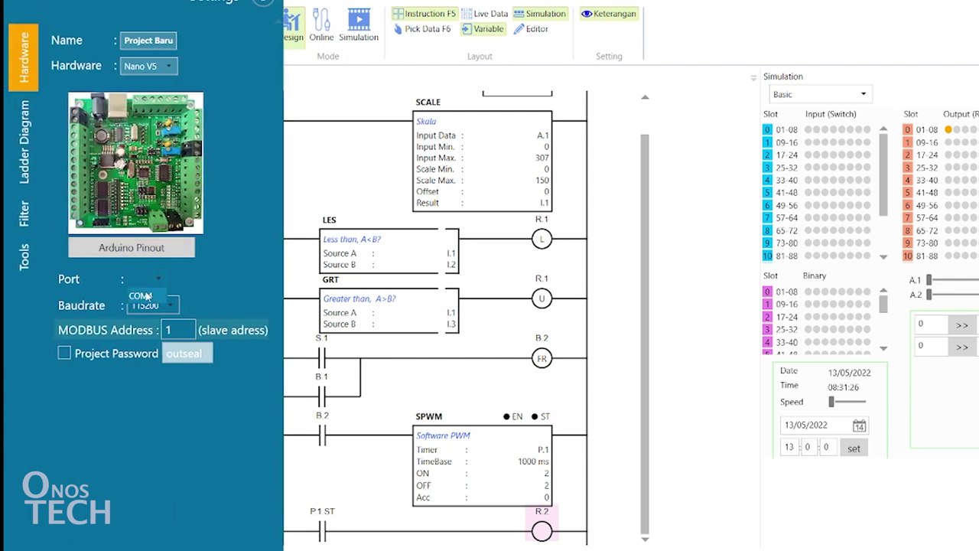
pyautogui.click(149, 296)
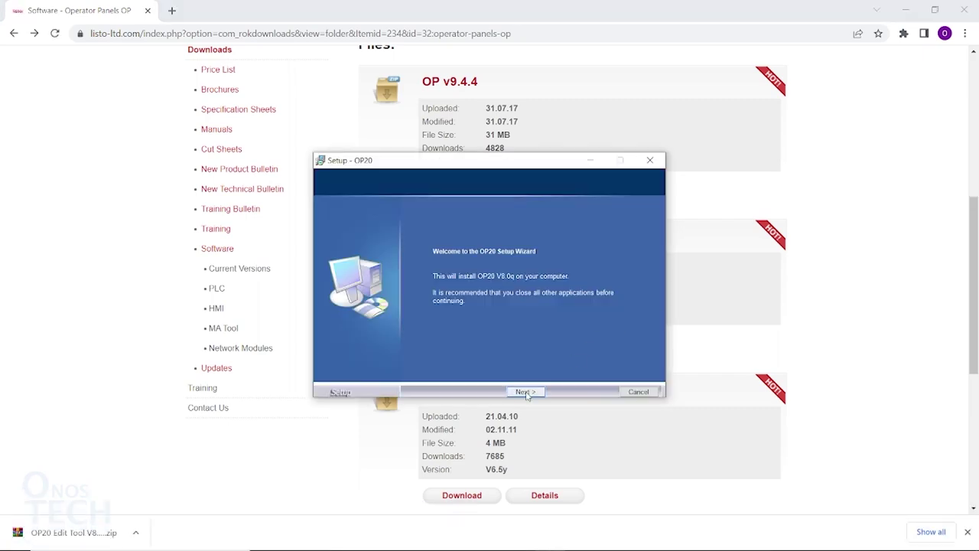
# Step: Install OP20 V8.0q, accepting the licence and keeping default user info, destination and Start Menu folder
pyautogui.click(526, 391)
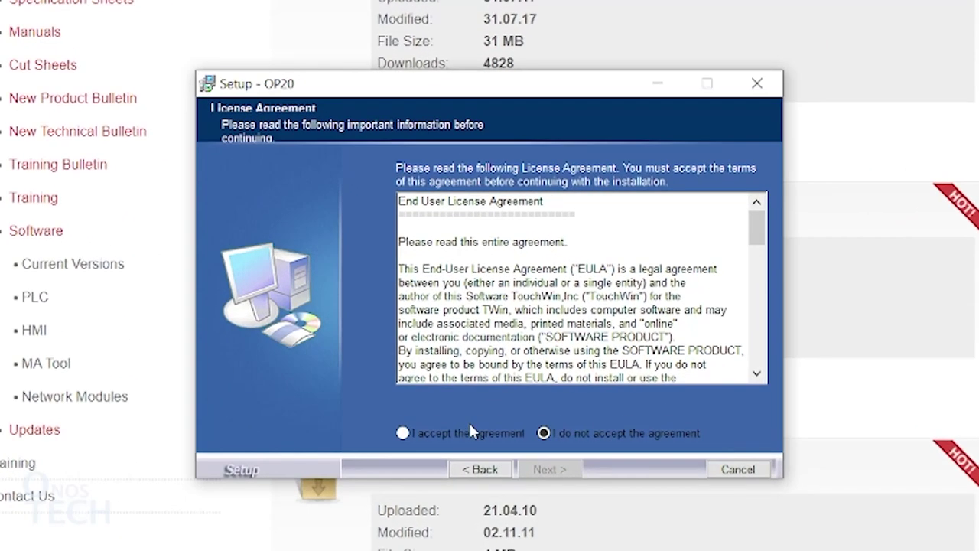
pyautogui.click(467, 390)
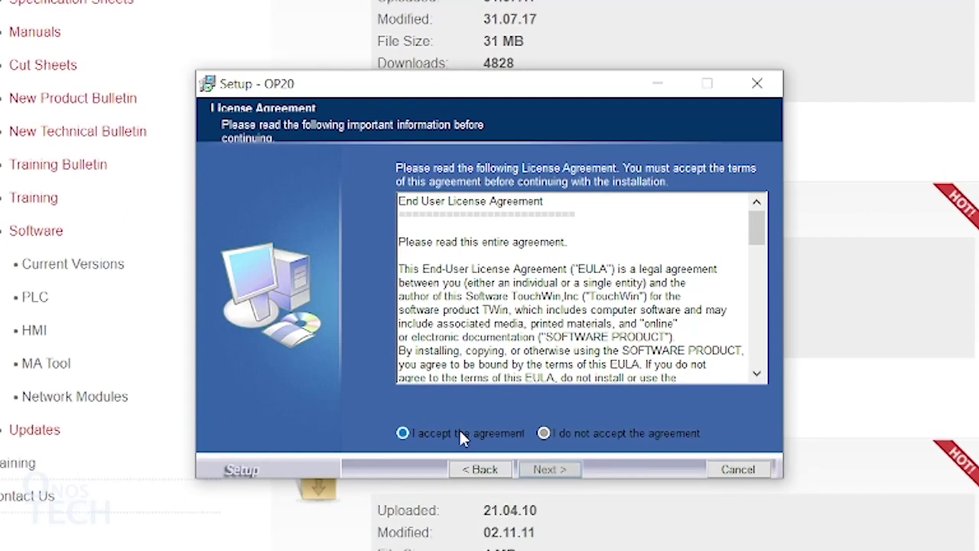
pyautogui.click(556, 470)
pyautogui.click(556, 470)
pyautogui.click(556, 470)
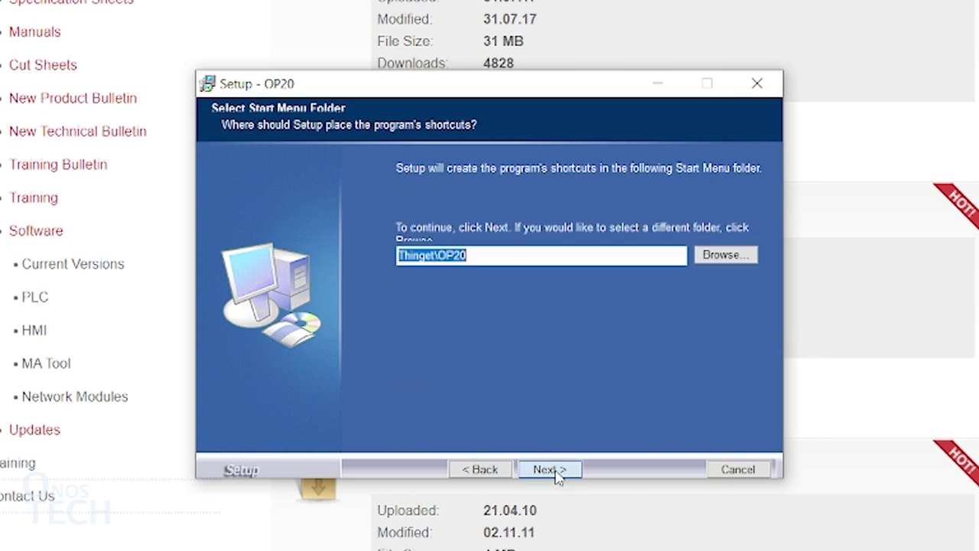
pyautogui.click(556, 470)
pyautogui.click(556, 470)
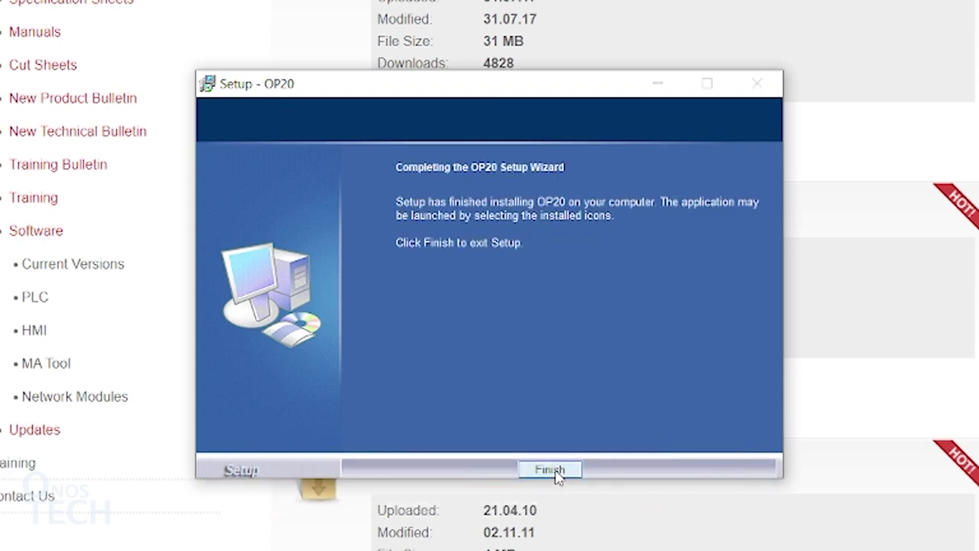
pyautogui.click(550, 469)
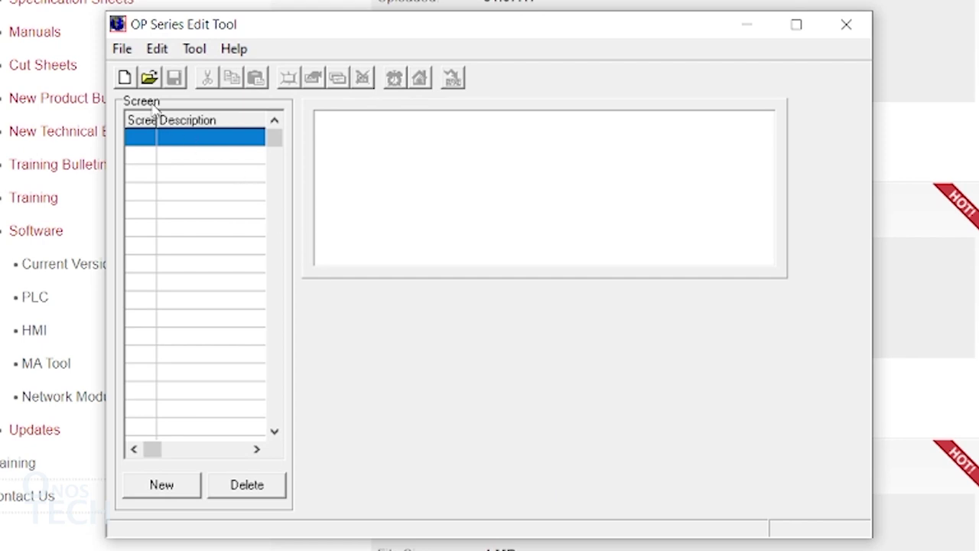
# Step: Create a new project for the OP320/5-A panel
pyautogui.click(126, 76)
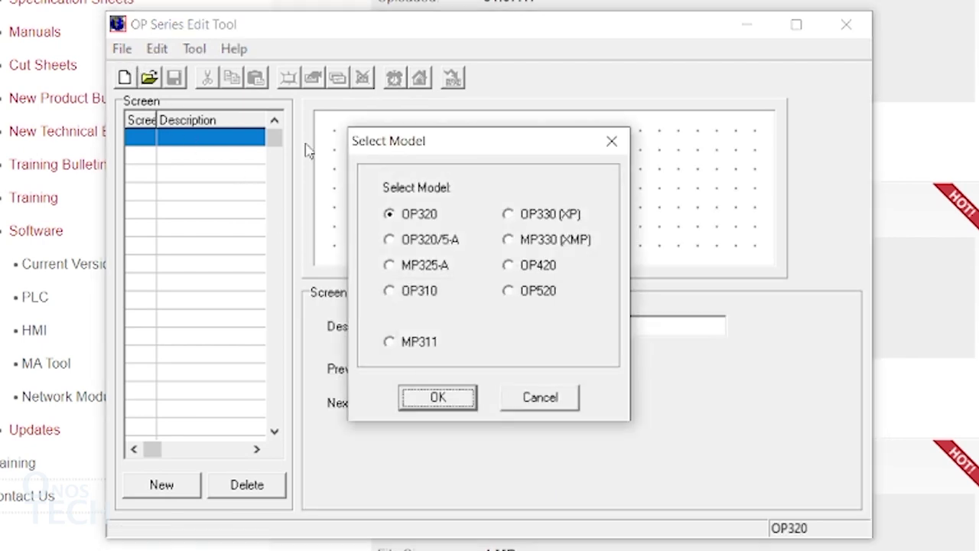
pyautogui.click(425, 245)
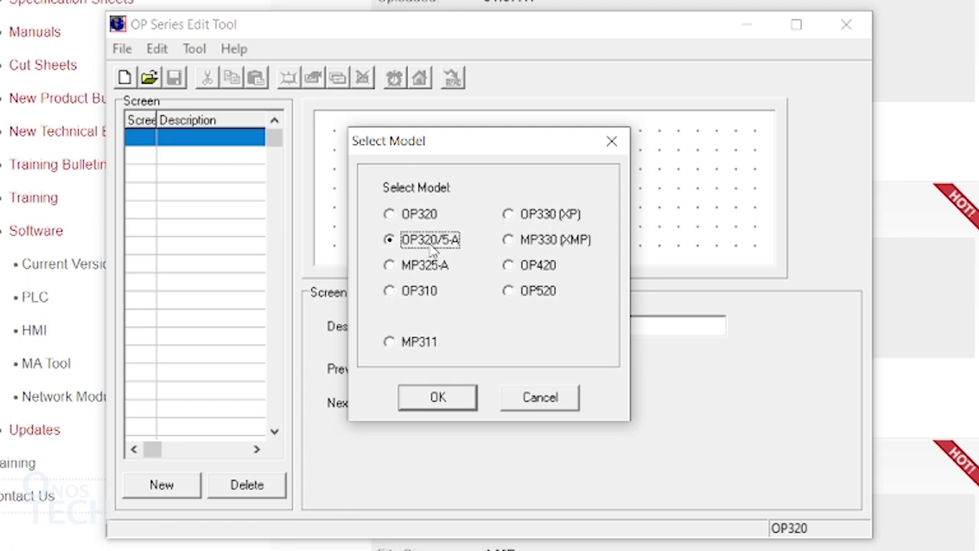
pyautogui.click(453, 400)
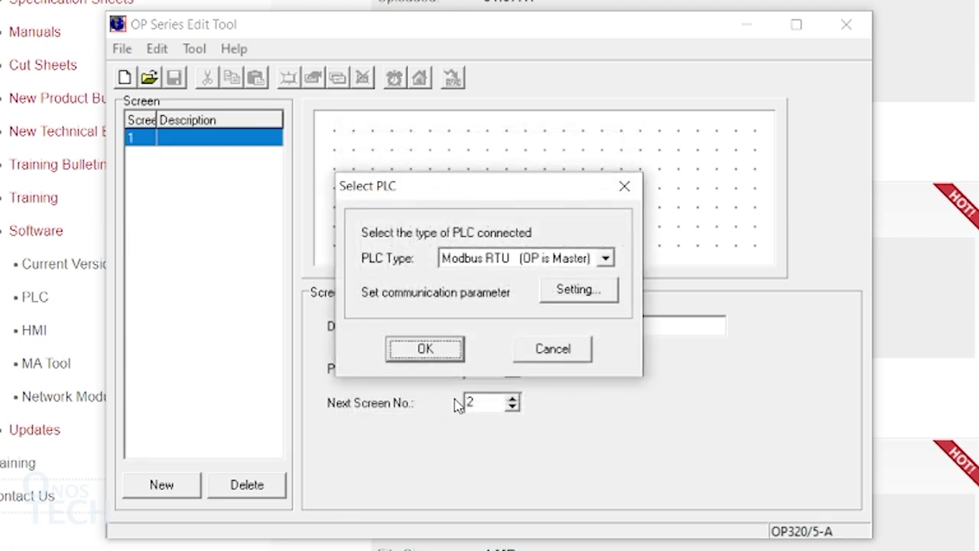
# Step: Use Modbus RTU (OP is Master) at 115200 baud with no parity
pyautogui.click(605, 258)
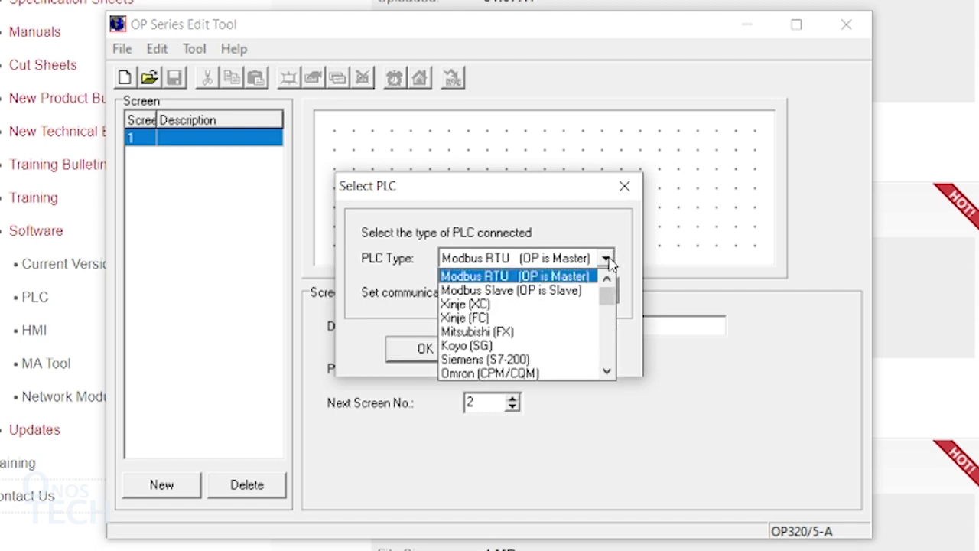
pyautogui.click(574, 276)
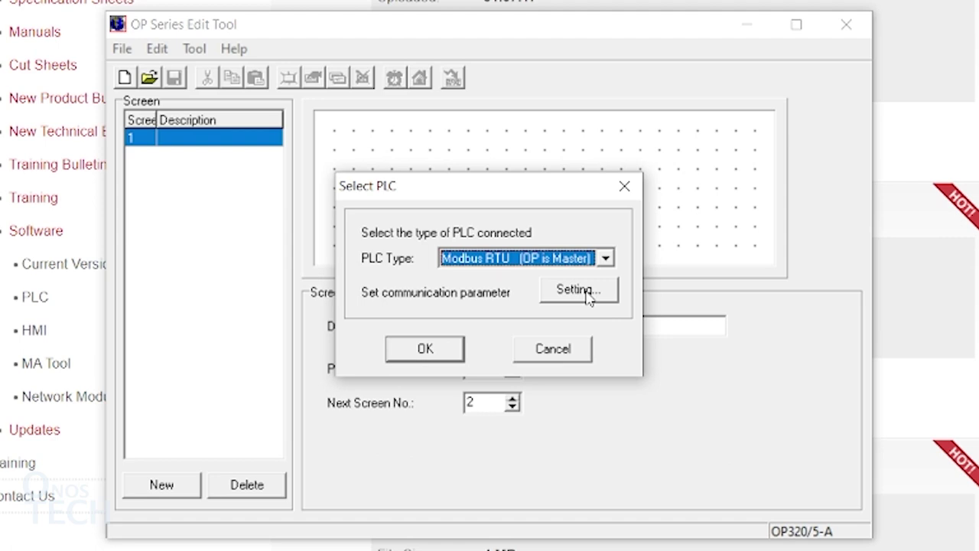
pyautogui.click(586, 295)
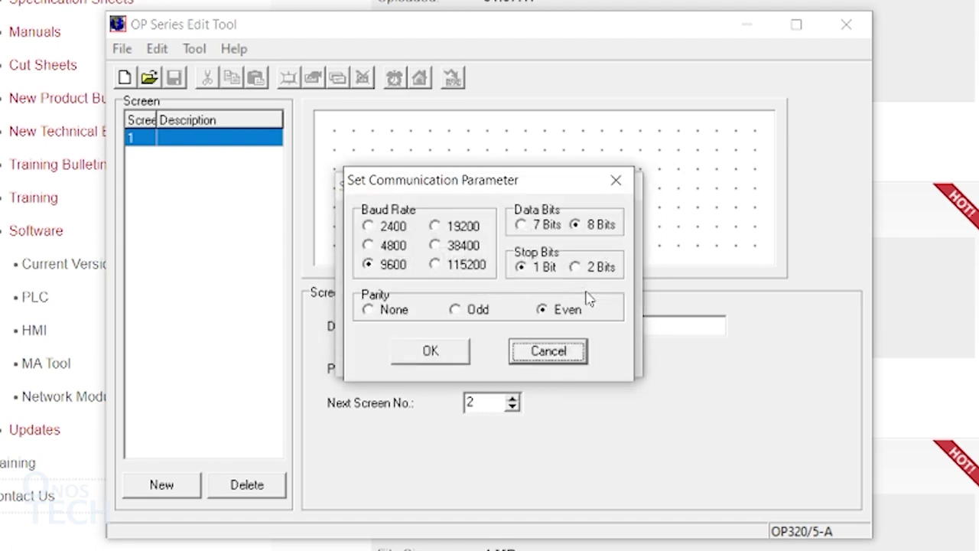
pyautogui.click(458, 268)
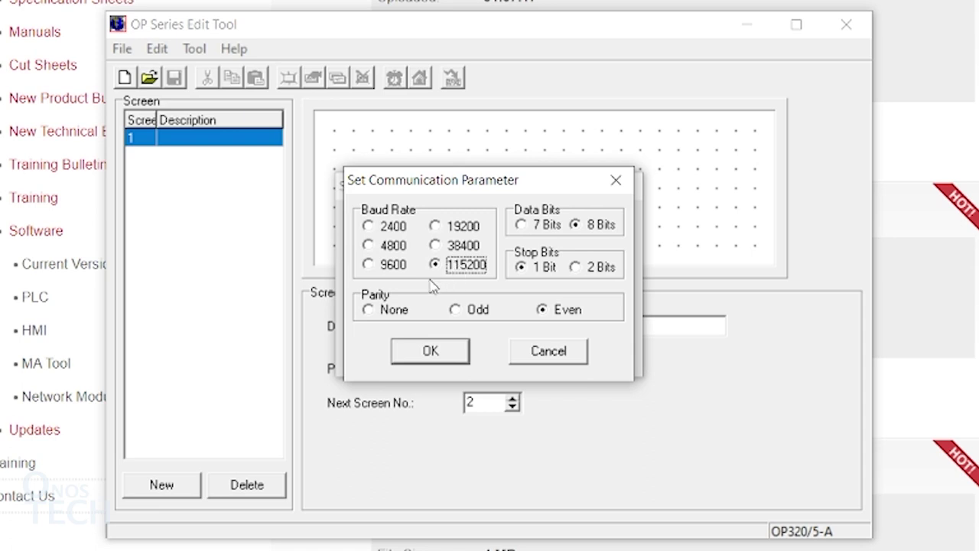
pyautogui.click(391, 310)
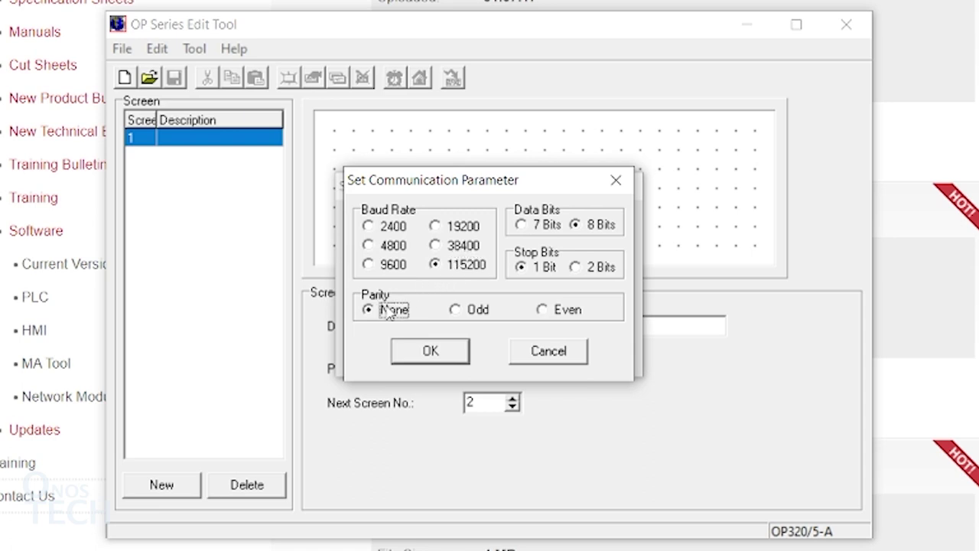
pyautogui.click(429, 352)
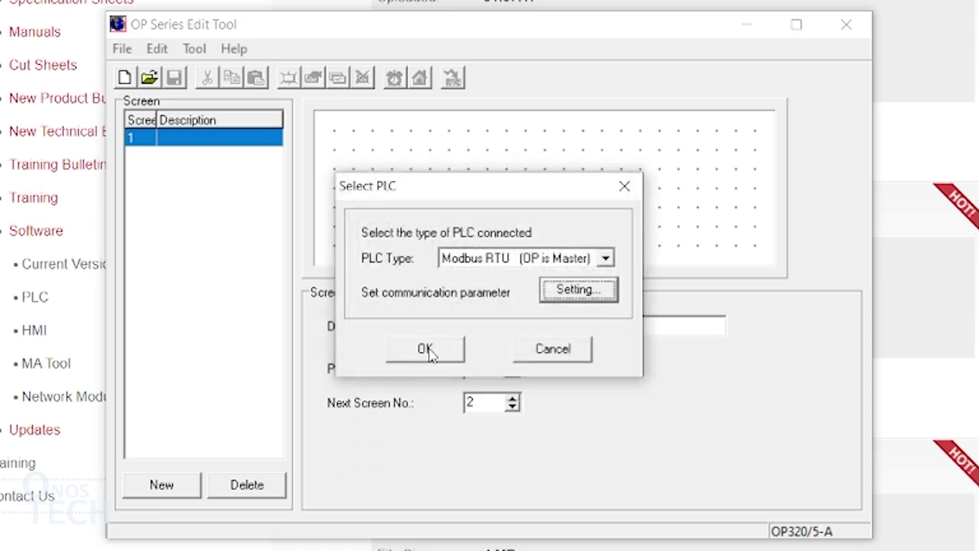
pyautogui.click(426, 351)
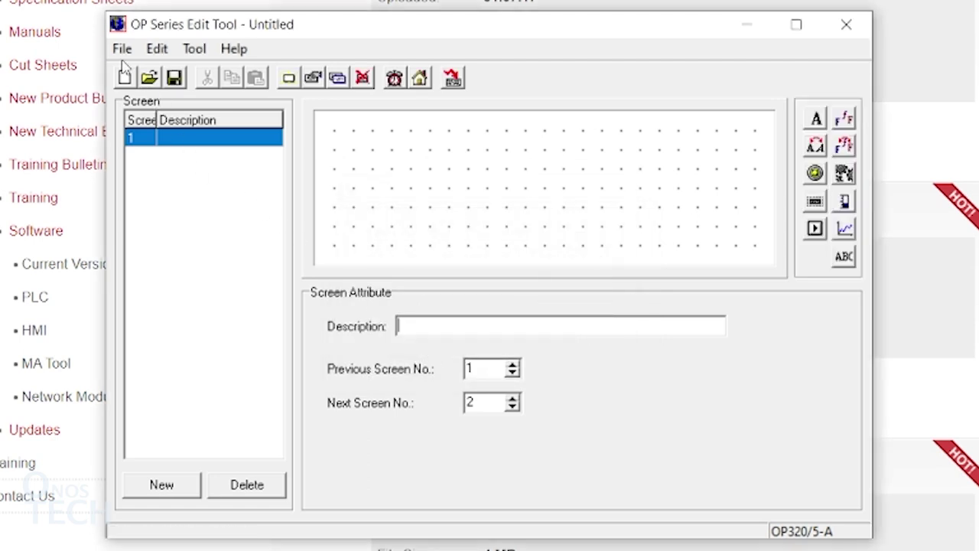
# Step: Set the download port to COM 3
pyautogui.click(122, 49)
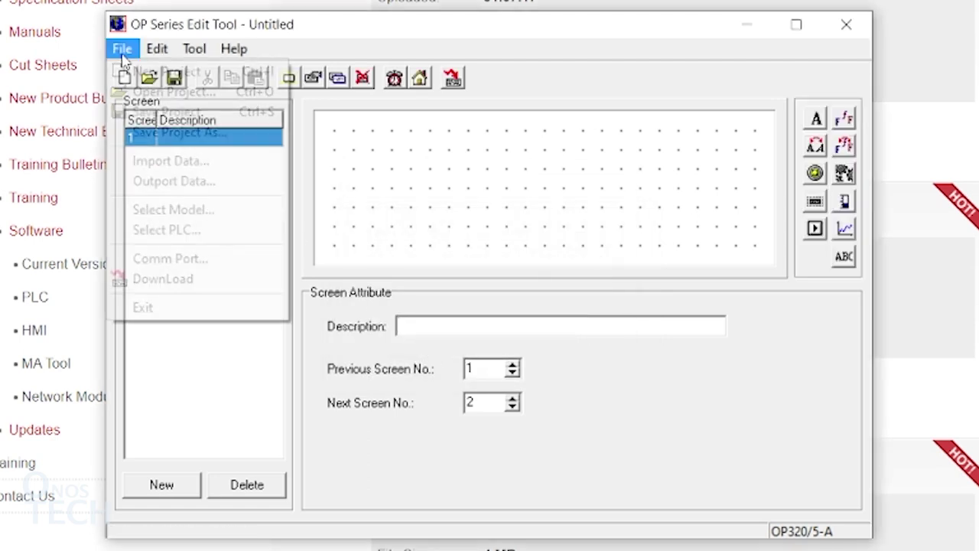
pyautogui.click(205, 261)
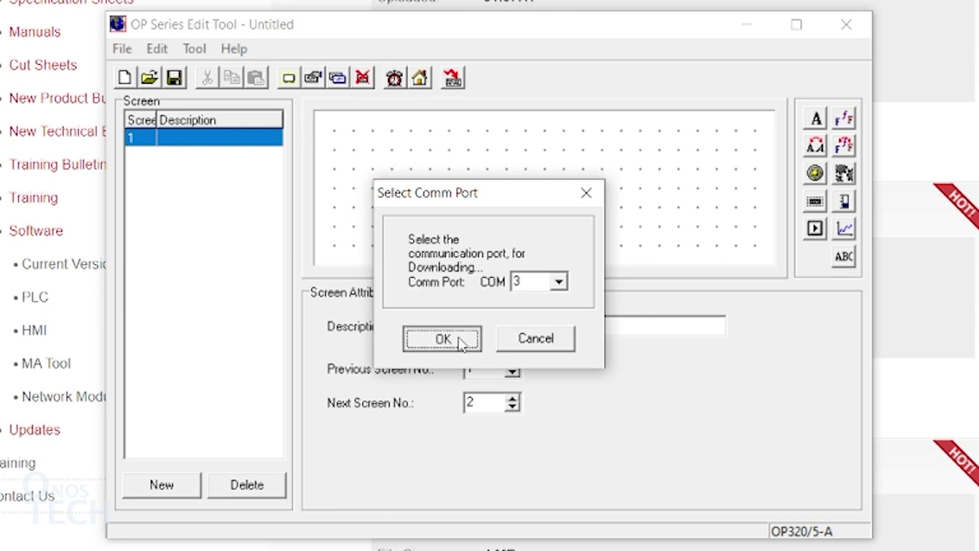
pyautogui.click(460, 339)
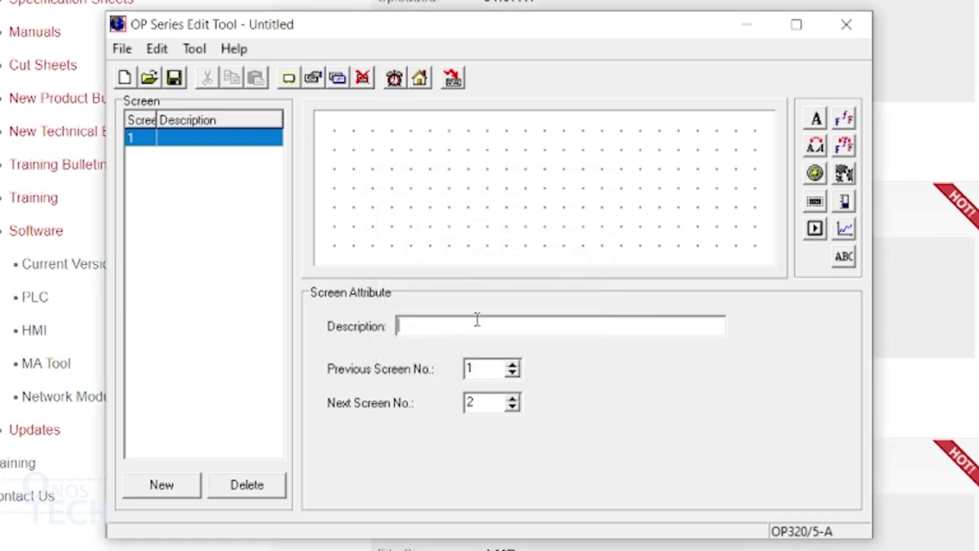
# Step: Name screen 1 'Analog' and add a 'Temperature' text label at the top-left
pyautogui.write('Analog')
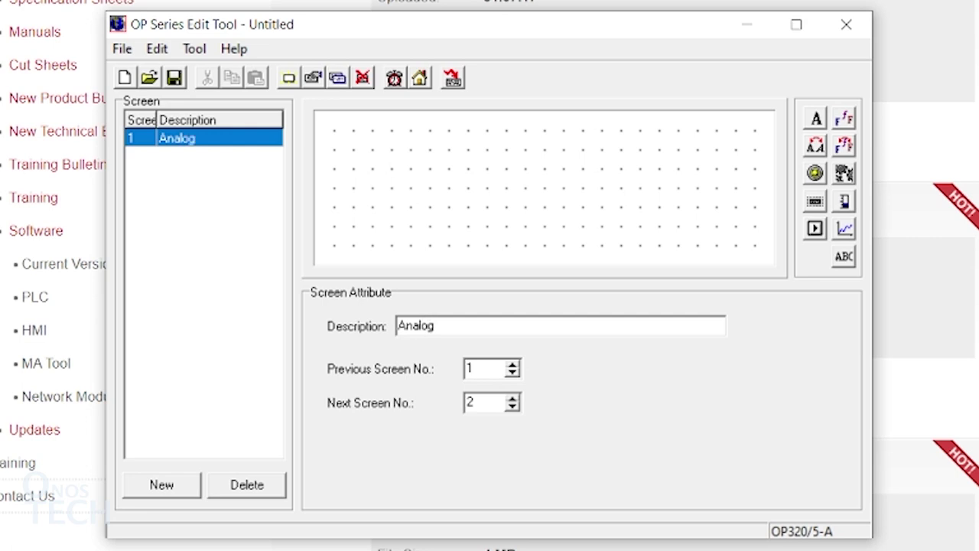
pyautogui.click(817, 119)
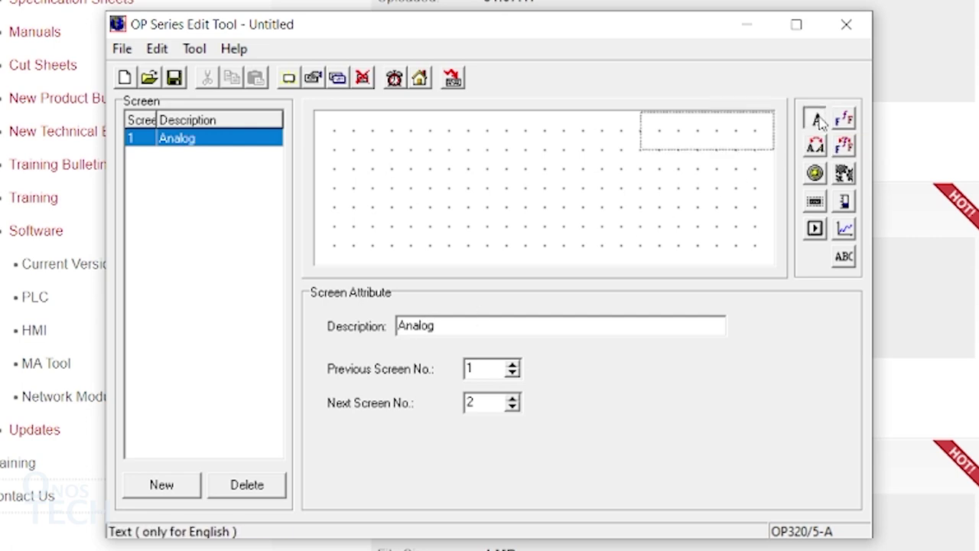
pyautogui.click(334, 135)
pyautogui.doubleClick(557, 341)
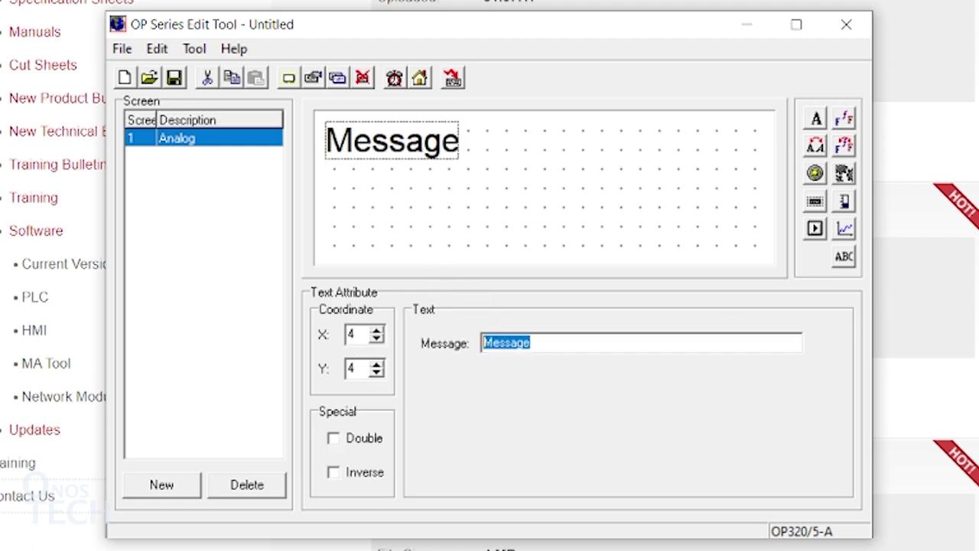
pyautogui.write('Tempera')
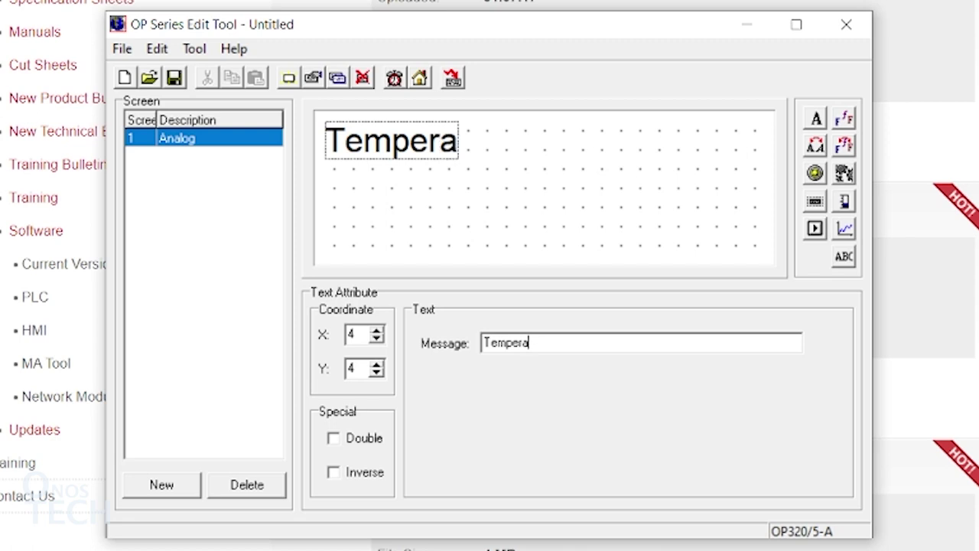
pyautogui.write('ture')
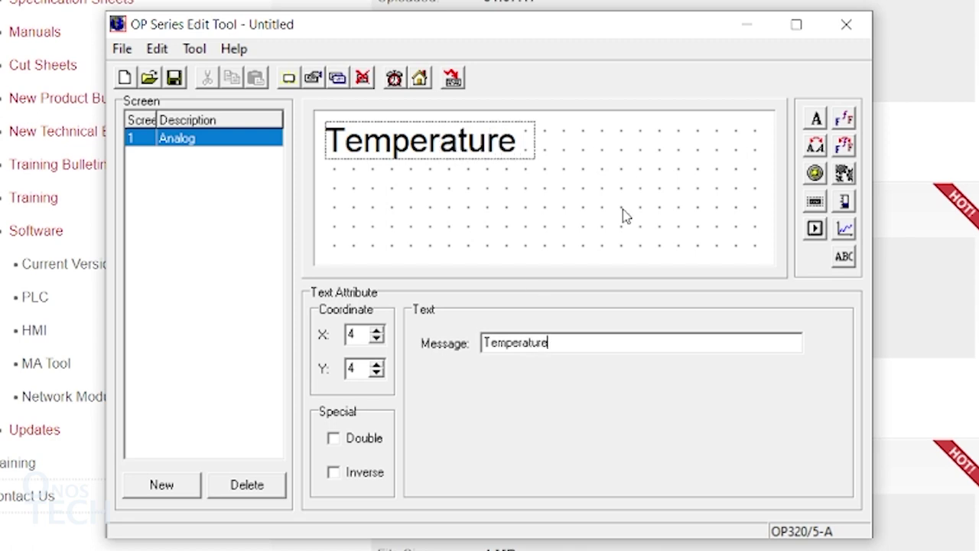
# Step: Add 'High Setpoint' and 'Low Setpoint' labels stacked below Temperature
pyautogui.click(601, 127)
pyautogui.click(330, 183)
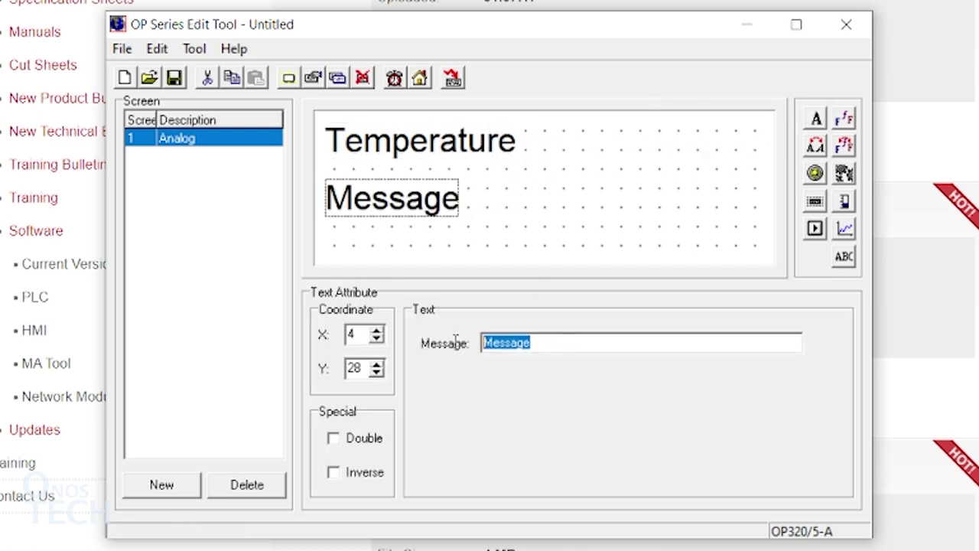
pyautogui.write('High Ste')
pyautogui.press('BackSpace')
pyautogui.press('BackSpace')
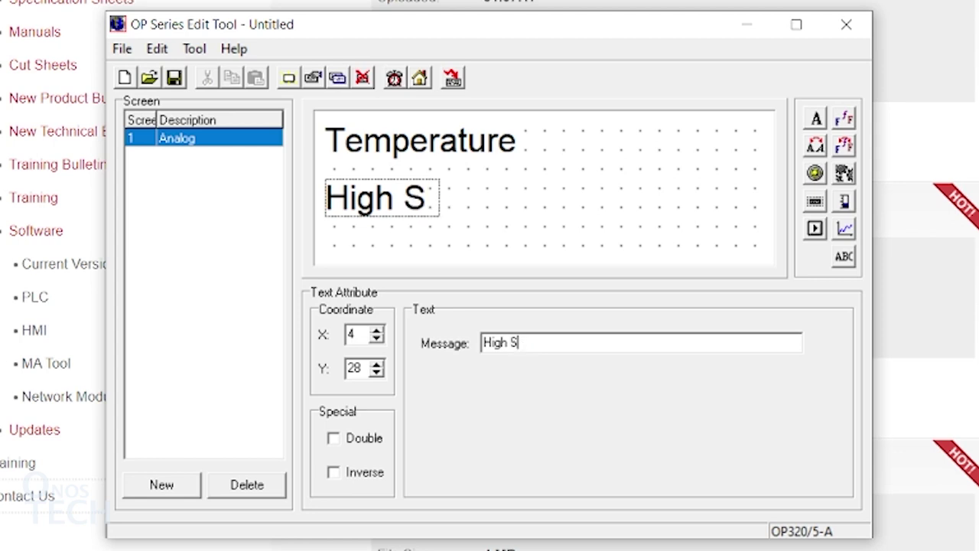
pyautogui.write('etpoint')
pyautogui.click(816, 120)
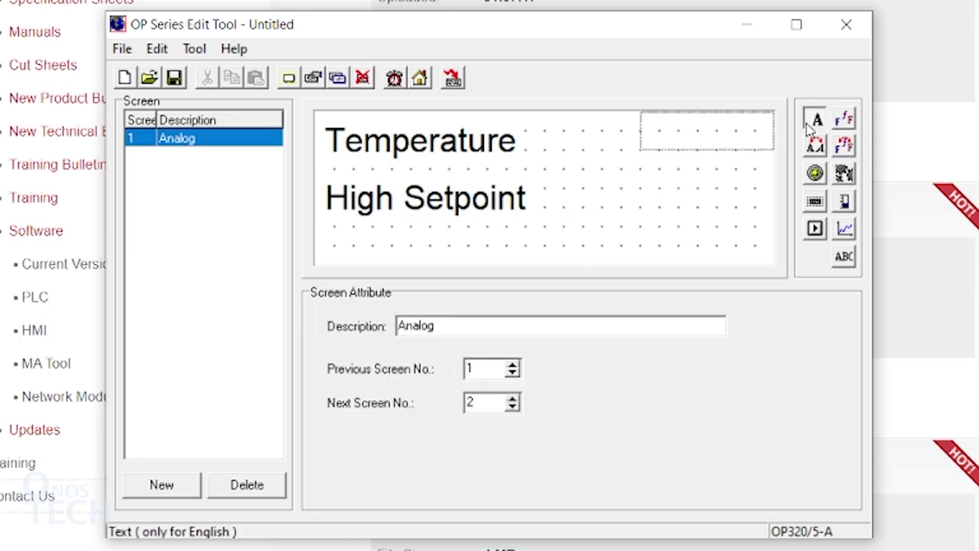
pyautogui.click(328, 243)
pyautogui.moveTo(530, 343); pyautogui.dragTo(483, 342)
pyautogui.write('Lo')
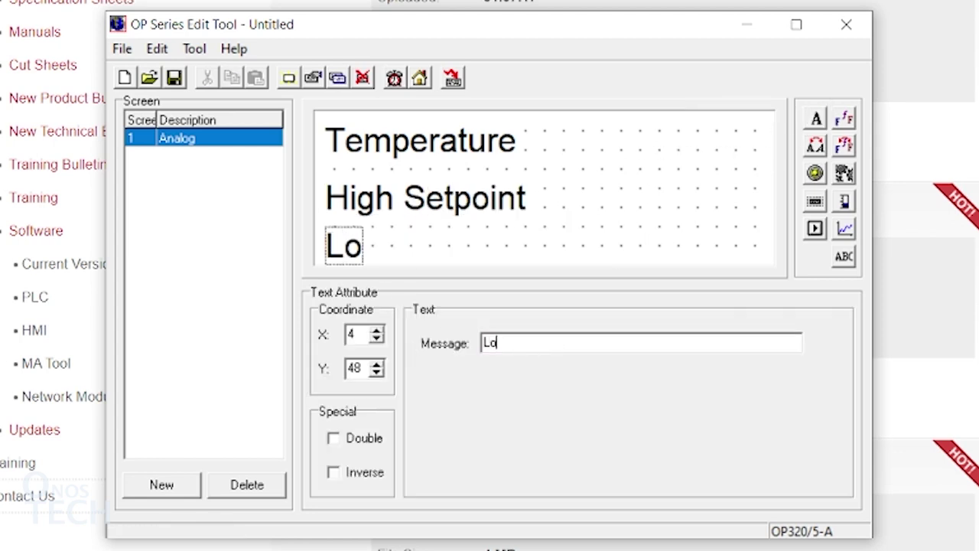
pyautogui.write('w Setpoint')
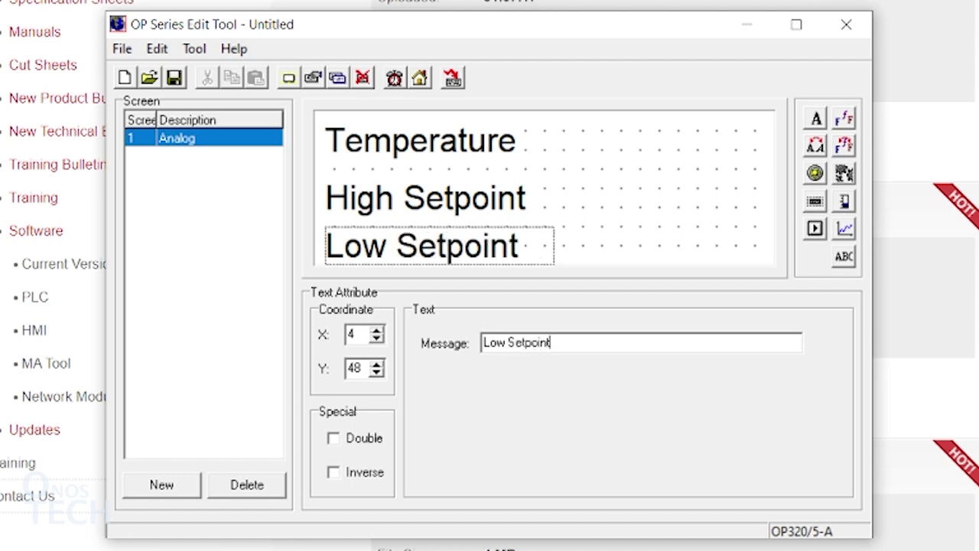
pyautogui.click(815, 201)
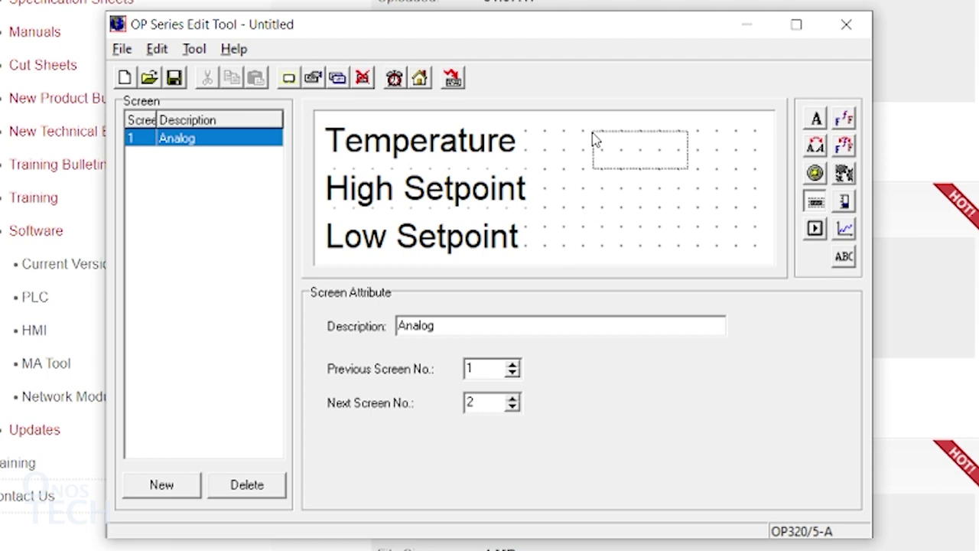
# Step: Place a 3-digit register display for 4x 0 beside the Temperature label
pyautogui.click(598, 135)
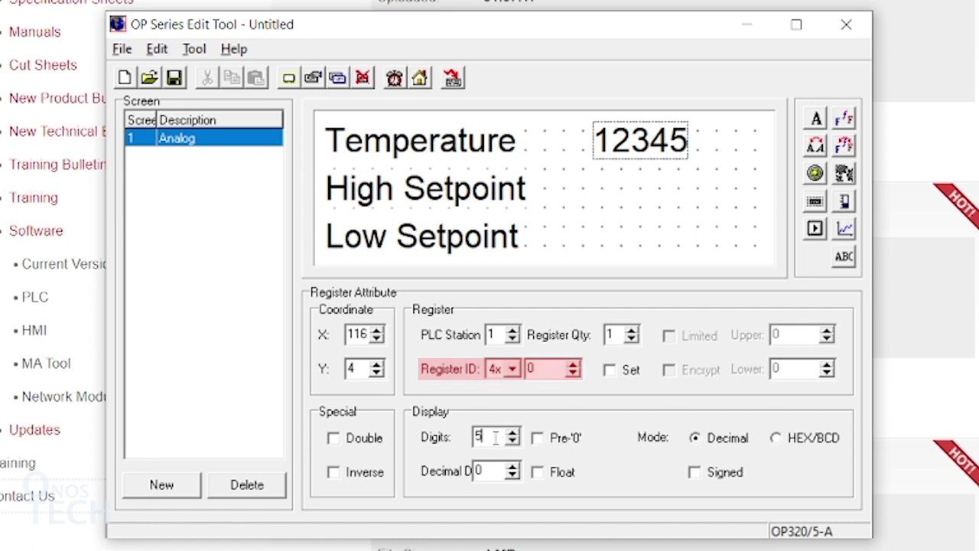
pyautogui.doubleClick(495, 437)
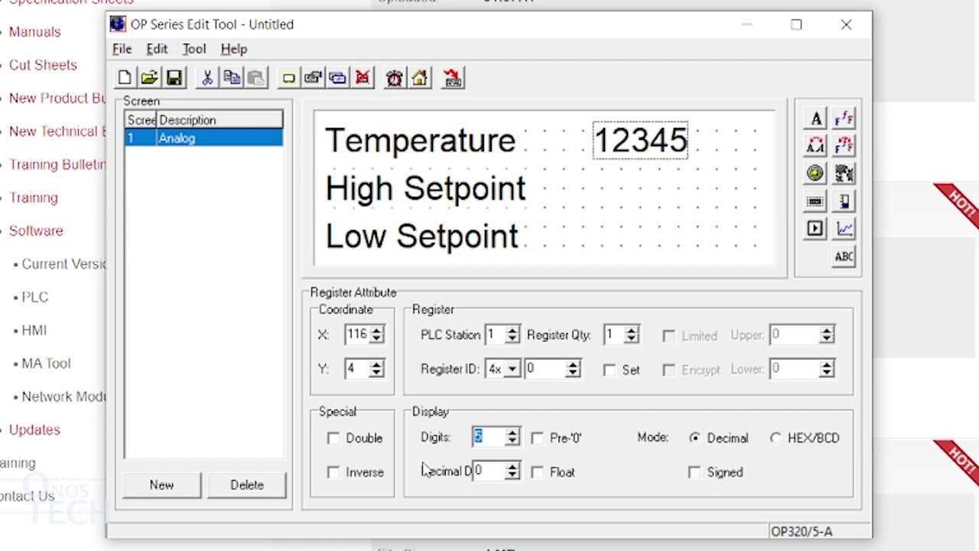
pyautogui.write('3')
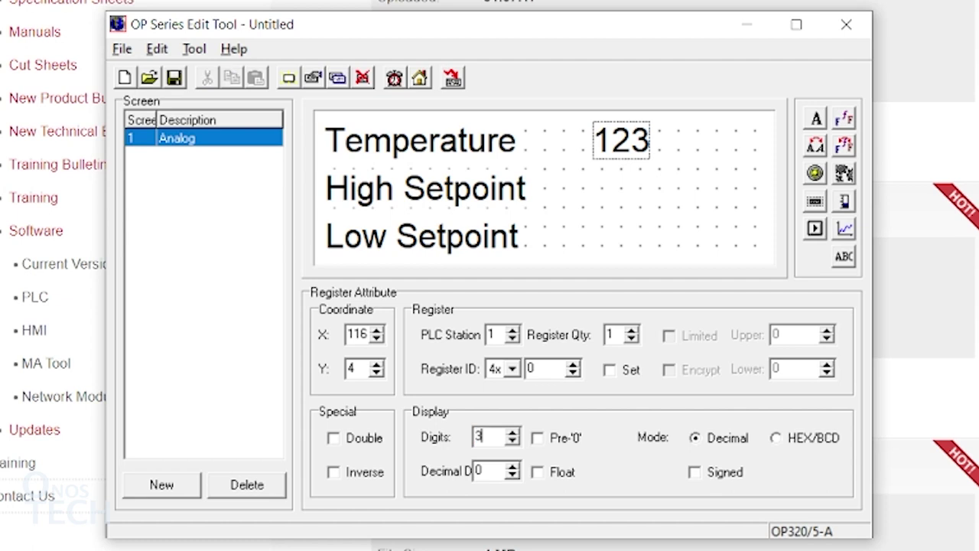
pyautogui.click(815, 201)
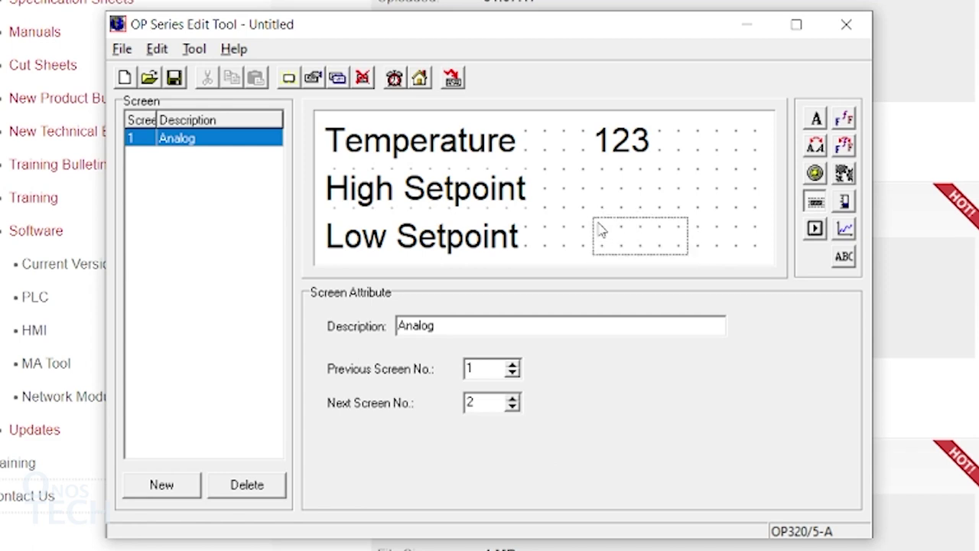
# Step: Add a settable 3-digit Low Setpoint display on register 1, limited to 0–150
pyautogui.click(601, 229)
pyautogui.write('1')
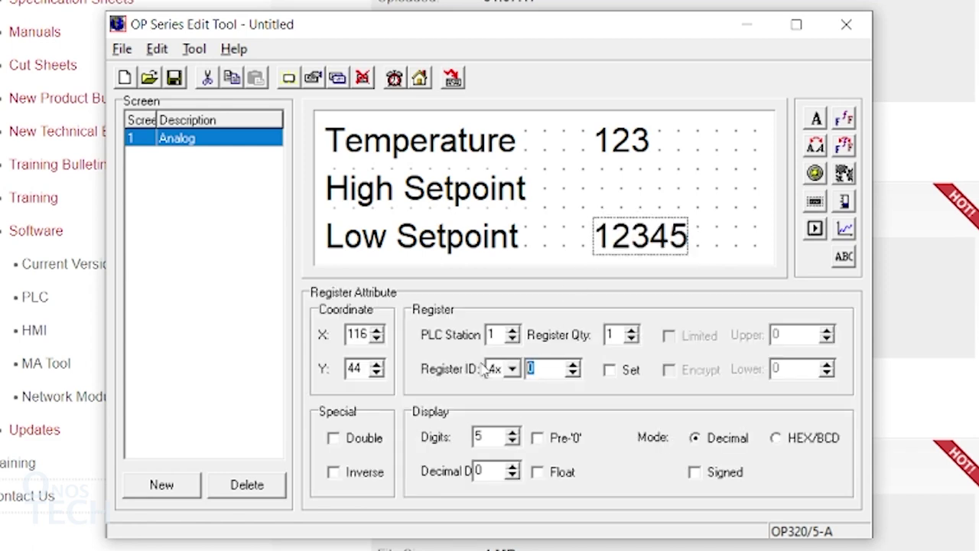
pyautogui.click(610, 370)
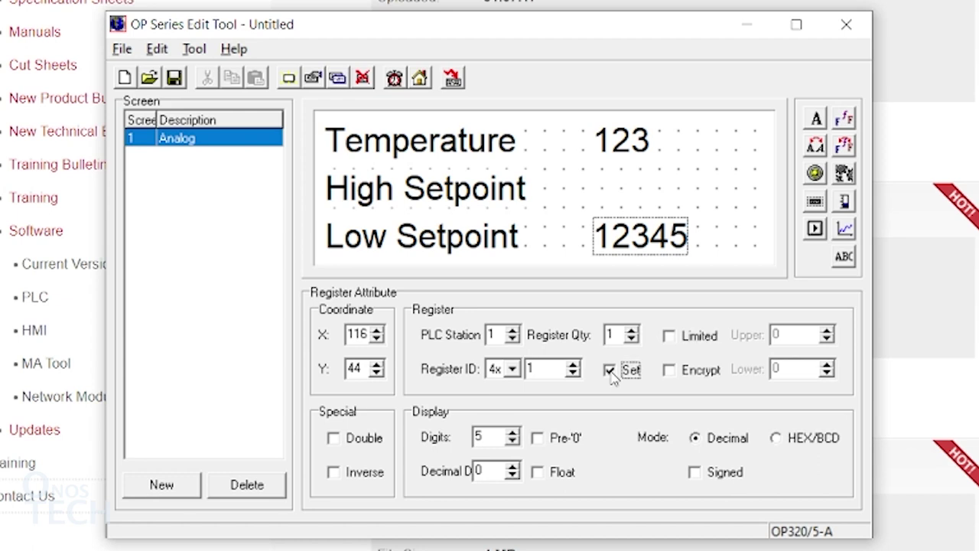
pyautogui.click(672, 339)
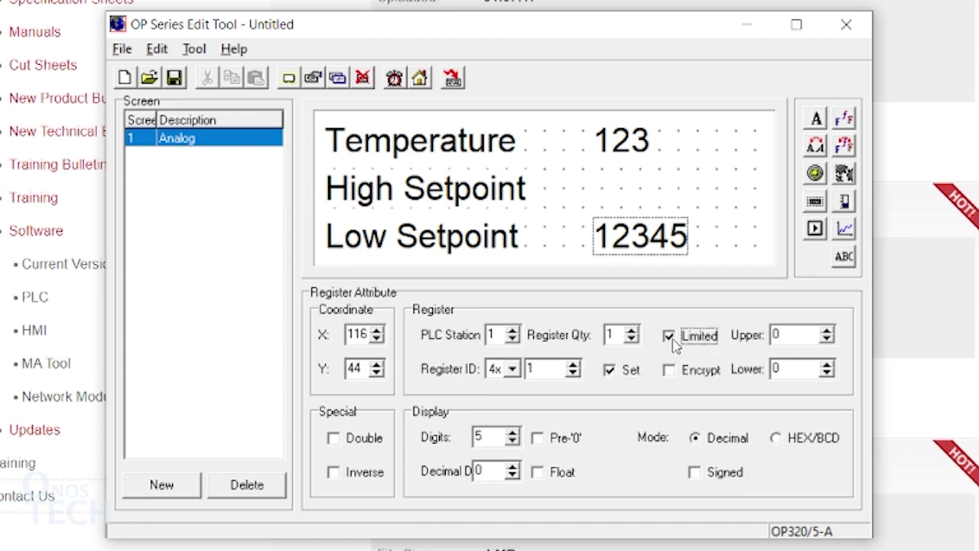
pyautogui.doubleClick(798, 335)
pyautogui.write('15')
pyautogui.doubleClick(495, 437)
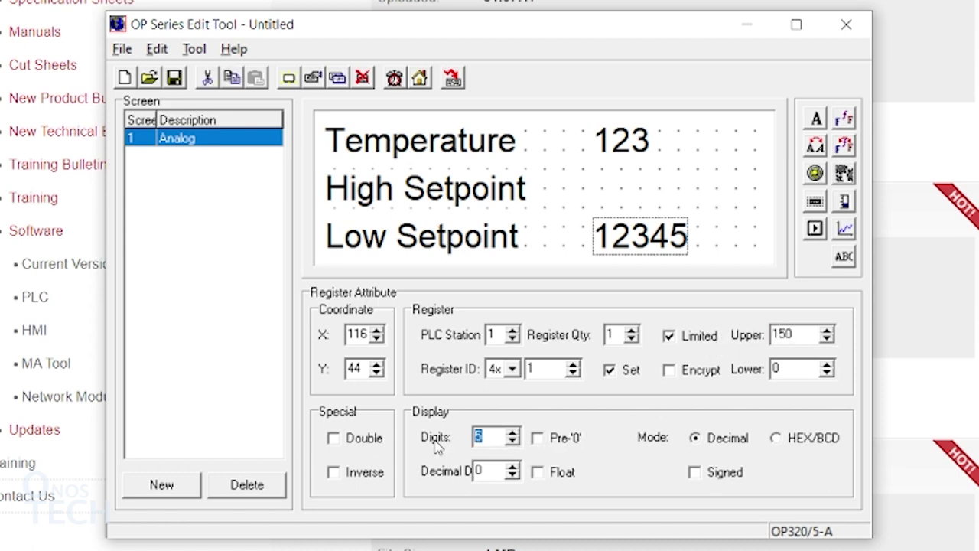
pyautogui.write('3')
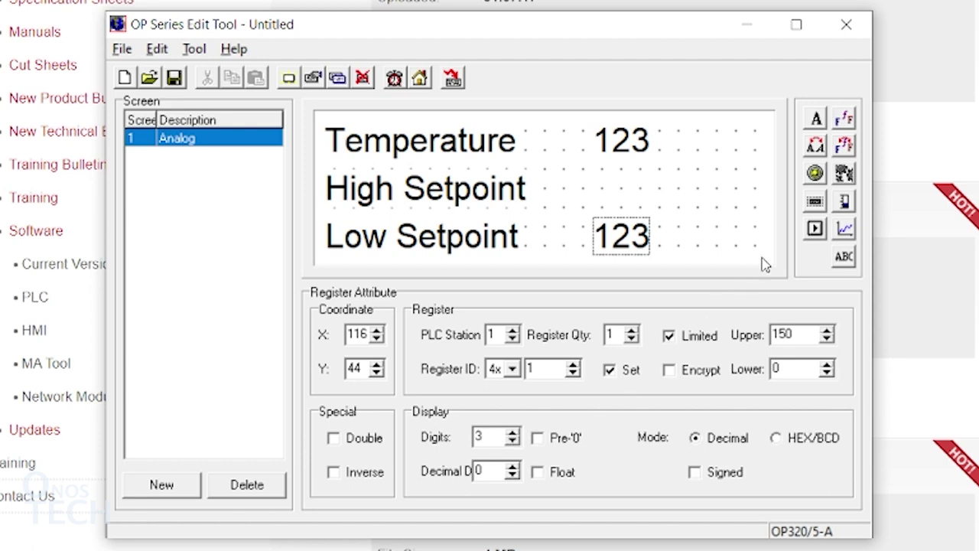
# Step: Add a settable 3-digit High Setpoint display on register 2, limited to 0–150
pyautogui.click(814, 202)
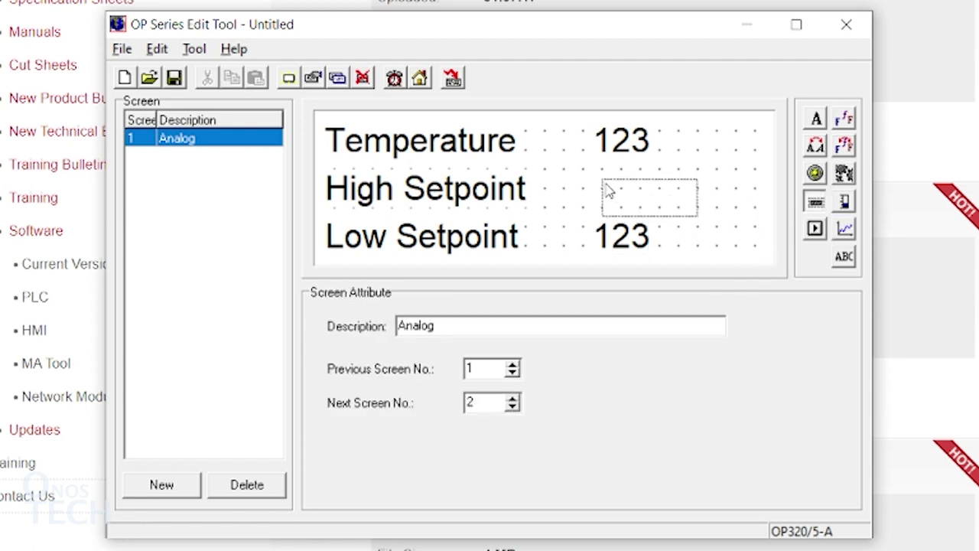
pyautogui.click(600, 185)
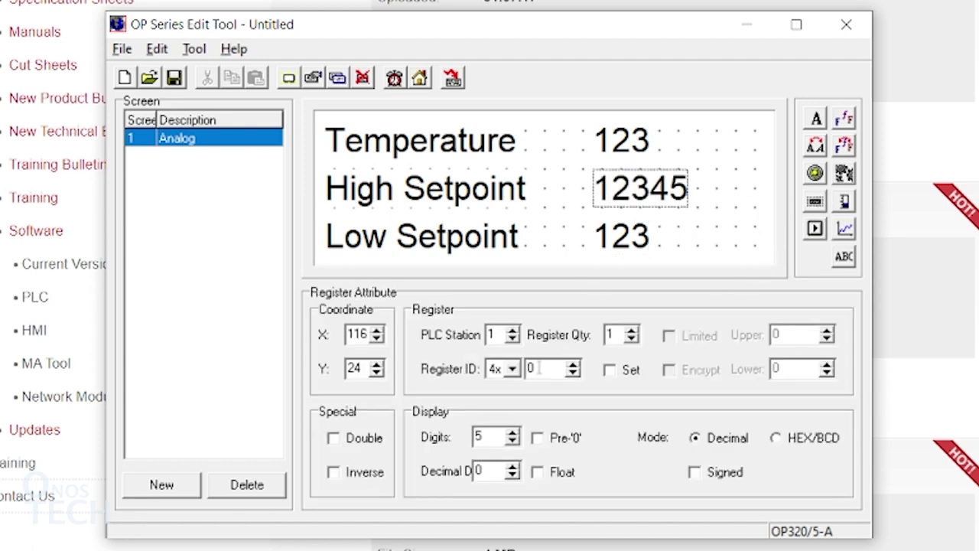
pyautogui.doubleClick(533, 368)
pyautogui.write('2')
pyautogui.click(612, 370)
pyautogui.click(669, 335)
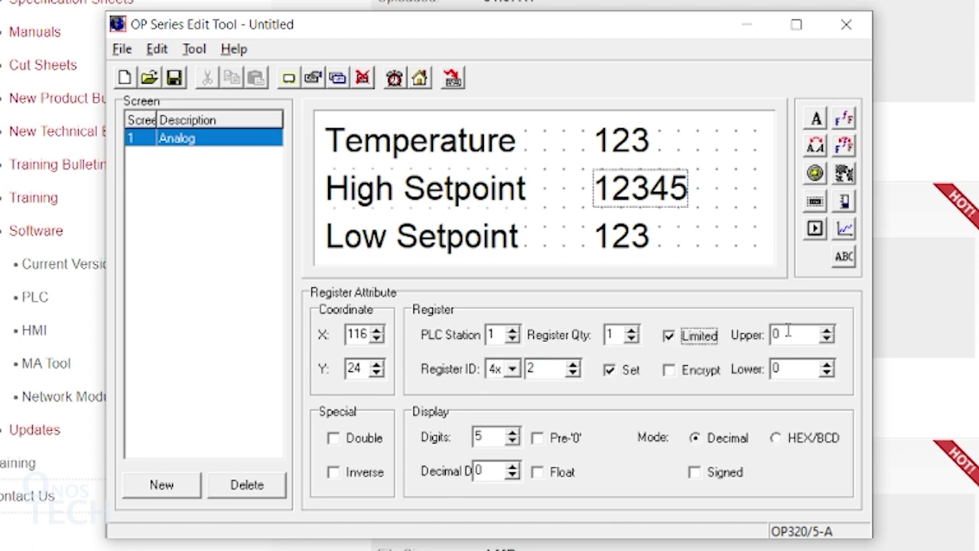
pyautogui.doubleClick(788, 335)
pyautogui.write('15')
pyautogui.moveTo(495, 442); pyautogui.dragTo(442, 442)
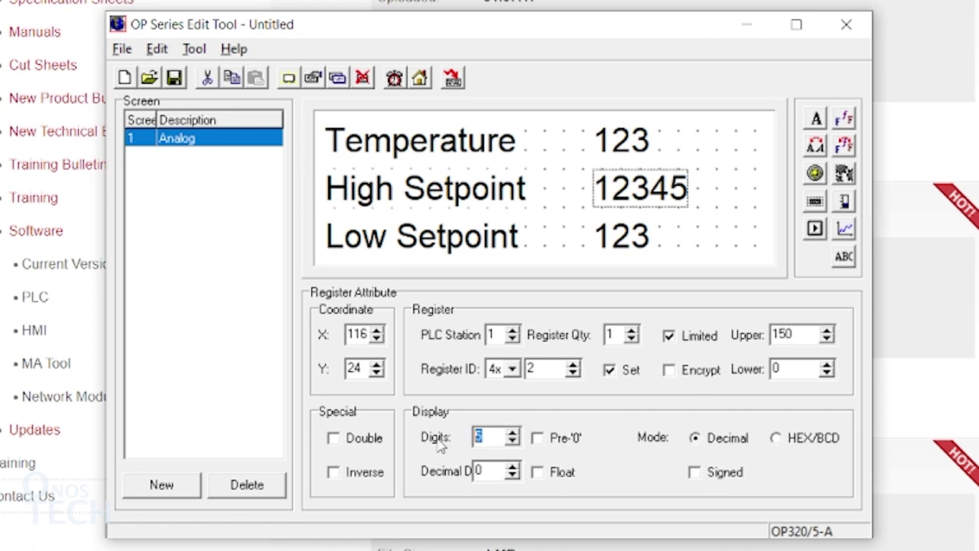
pyautogui.write('3')
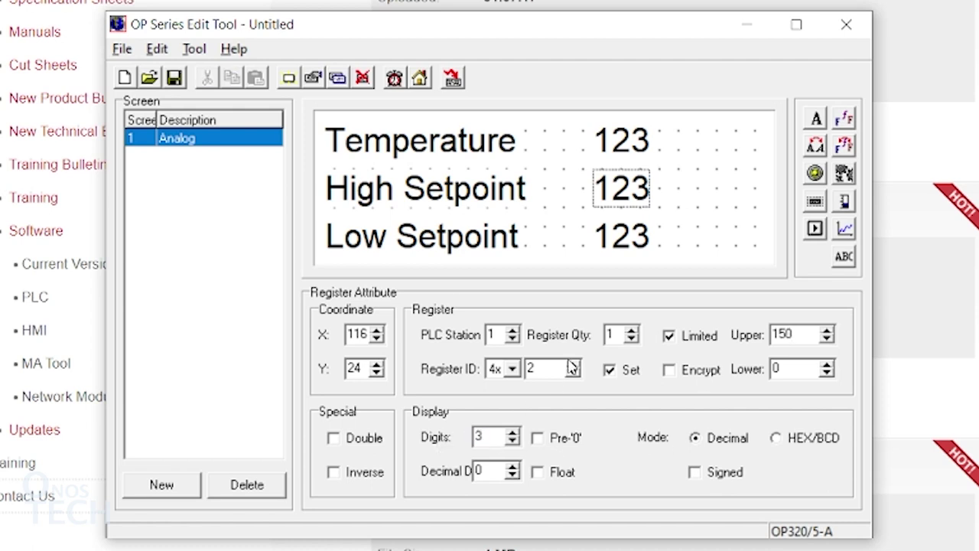
# Step: Add a 'DegC' unit label just after the Temperature value
pyautogui.click(815, 119)
pyautogui.click(756, 137)
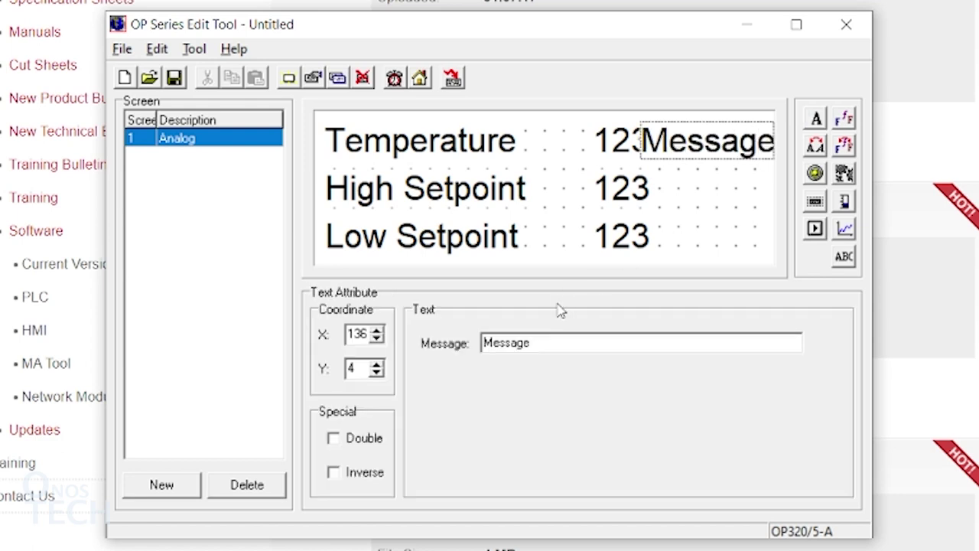
pyautogui.doubleClick(517, 342)
pyautogui.write('DegC')
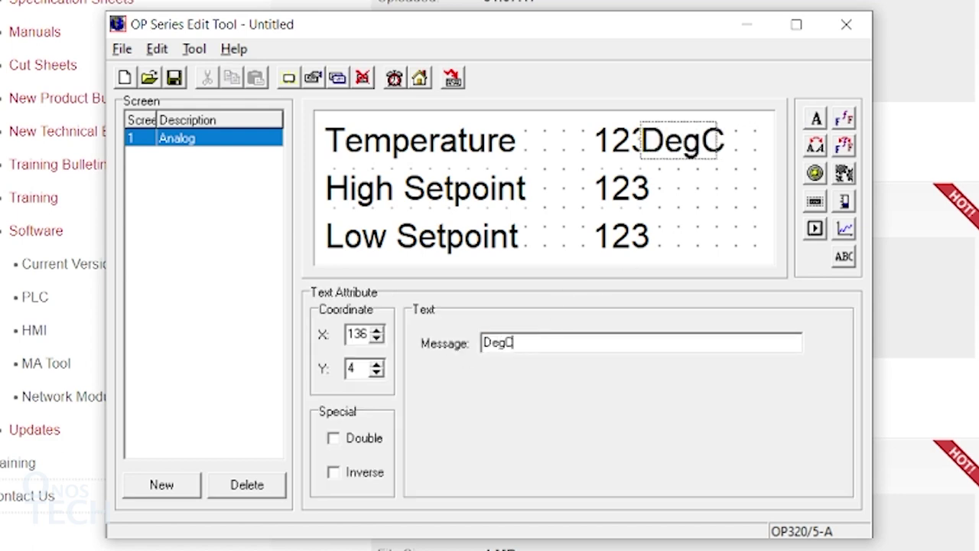
pyautogui.moveTo(690, 150); pyautogui.dragTo(719, 151)
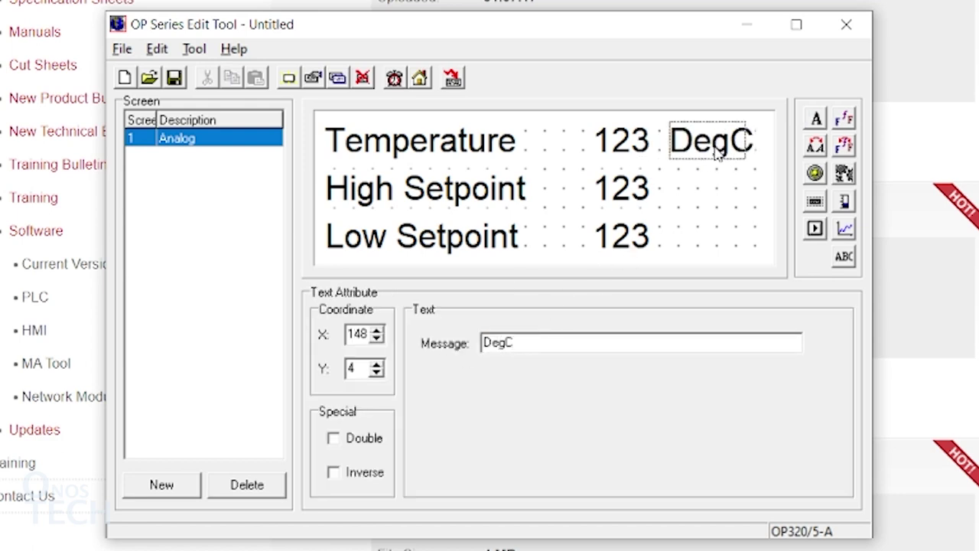
# Step: Place a circle lamp on coil 0x 0 at the end of the High Setpoint line
pyautogui.click(816, 173)
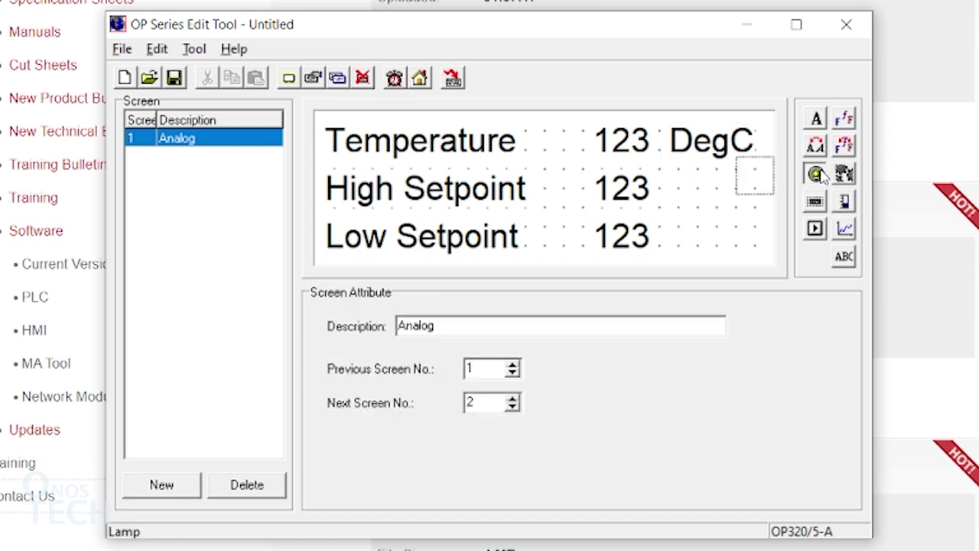
pyautogui.click(736, 197)
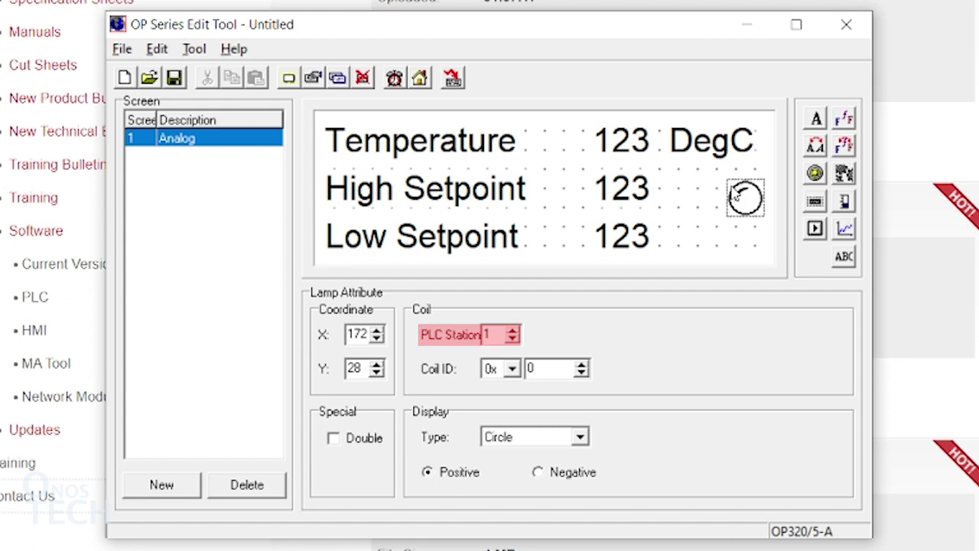
pyautogui.moveTo(738, 200); pyautogui.dragTo(729, 190)
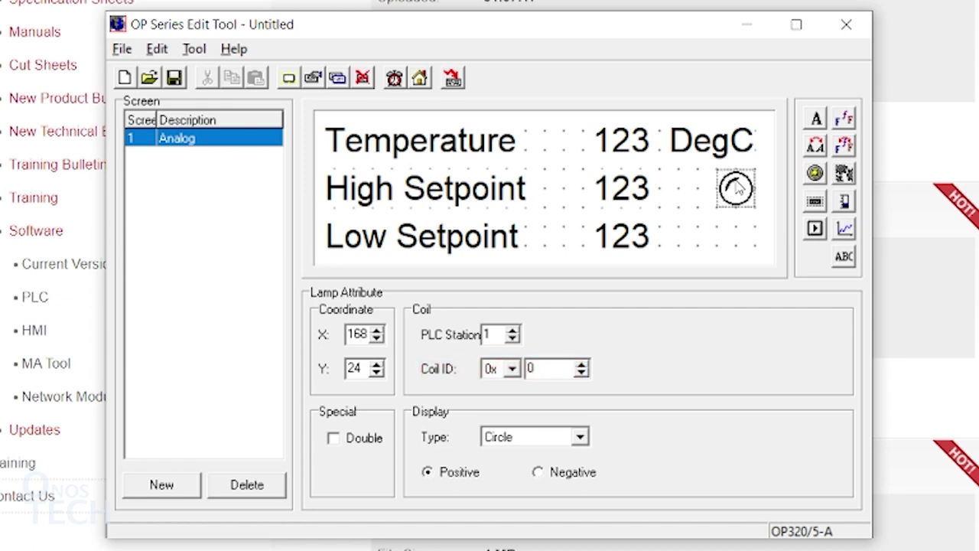
# Step: Add an 'R.1' text label next to the lamp
pyautogui.click(816, 120)
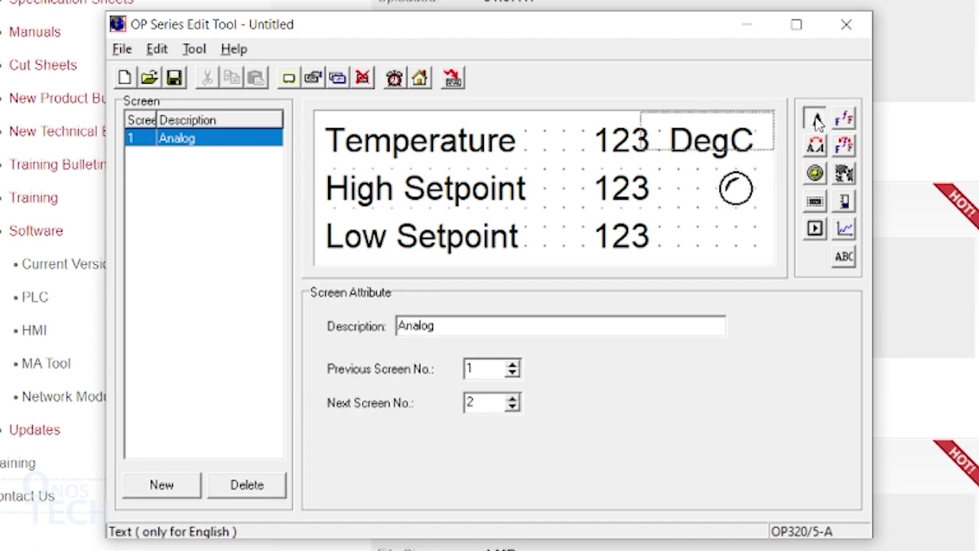
pyautogui.click(709, 193)
pyautogui.moveTo(539, 337); pyautogui.dragTo(386, 358)
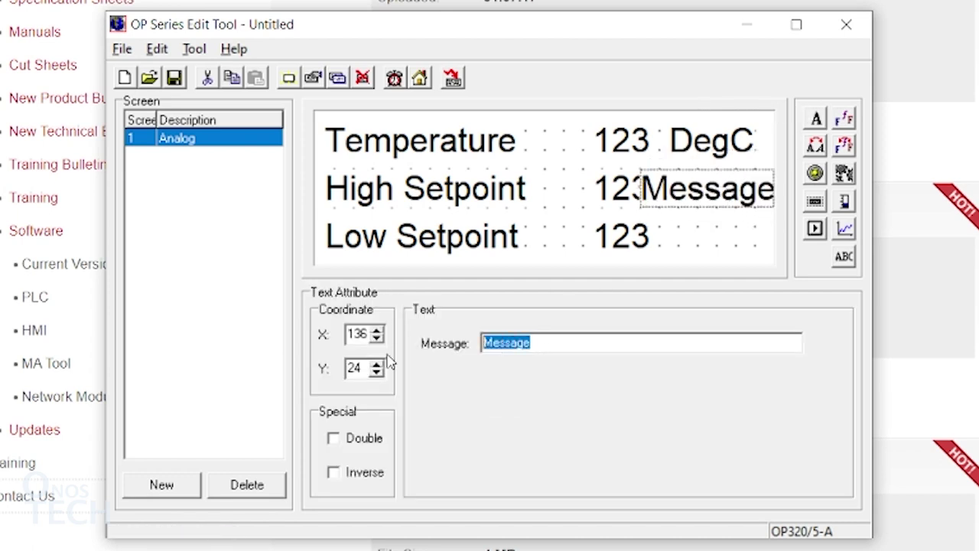
pyautogui.write('R.1')
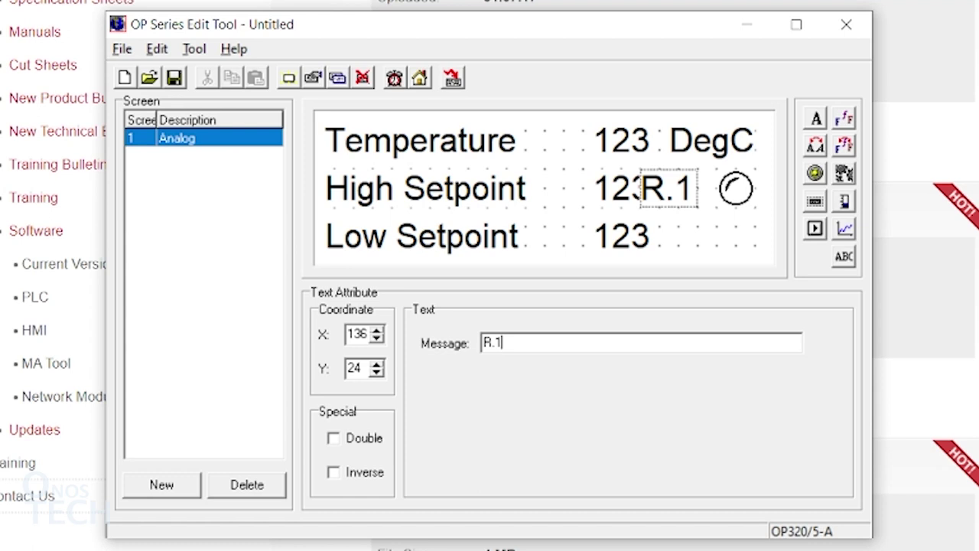
pyautogui.moveTo(648, 196); pyautogui.dragTo(666, 195)
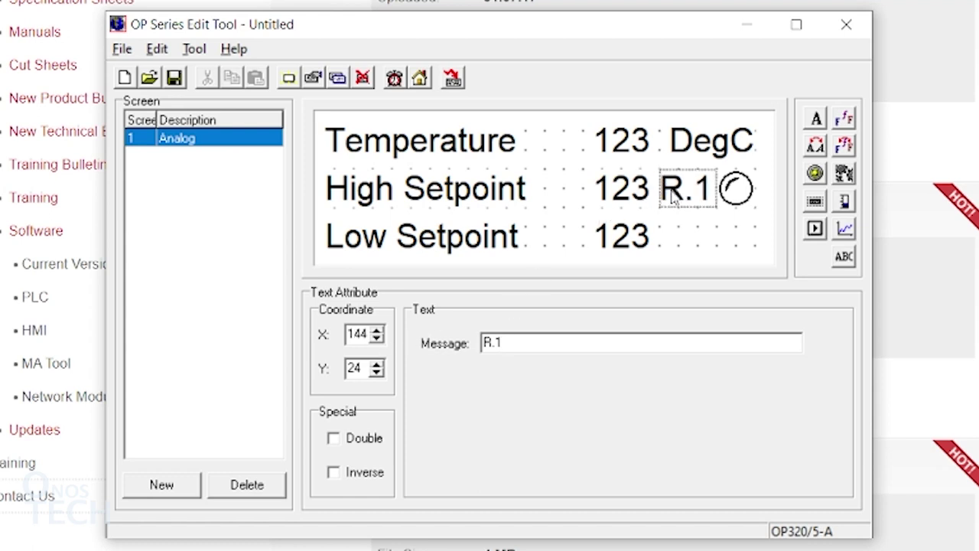
# Step: Put a Right Key function key at the end of the Low Setpoint line, jumping to screen 2
pyautogui.click(815, 228)
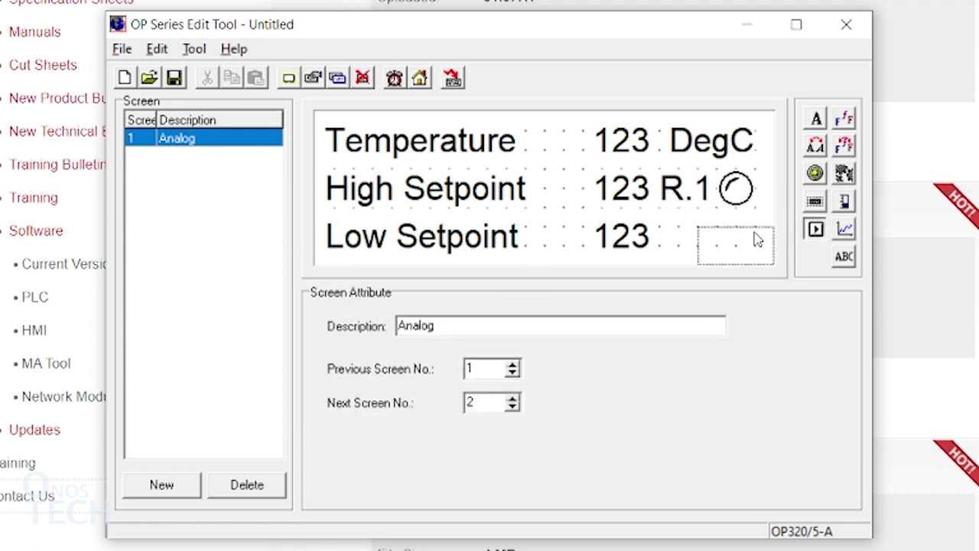
pyautogui.click(736, 233)
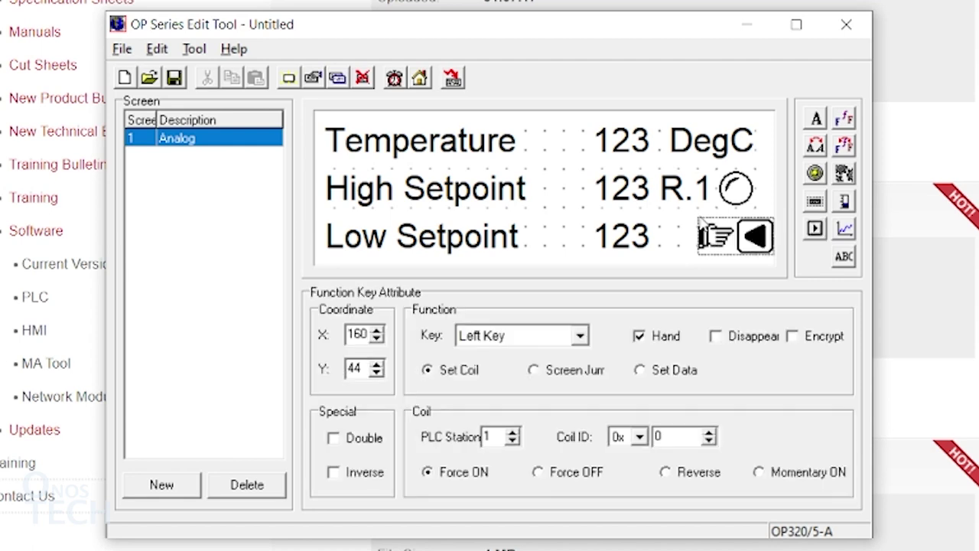
pyautogui.click(585, 338)
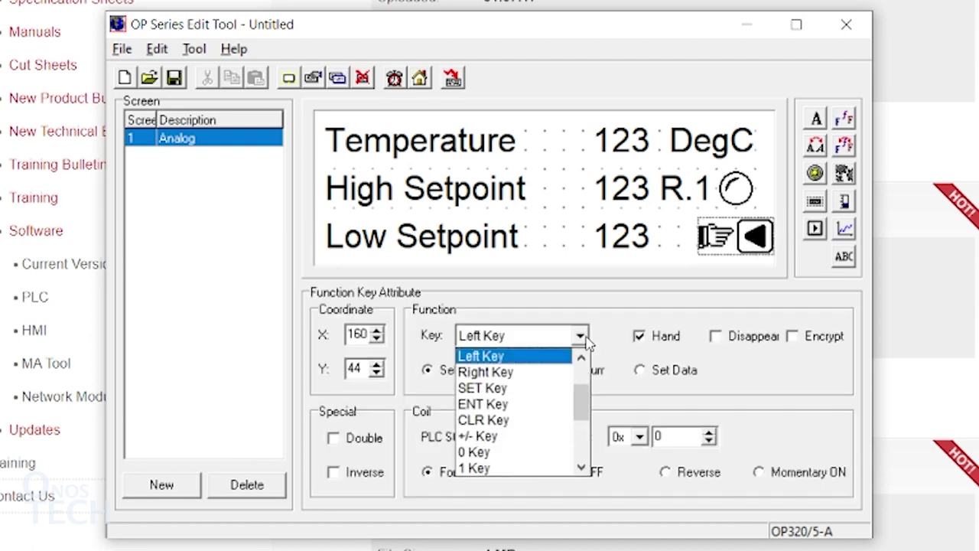
pyautogui.click(536, 372)
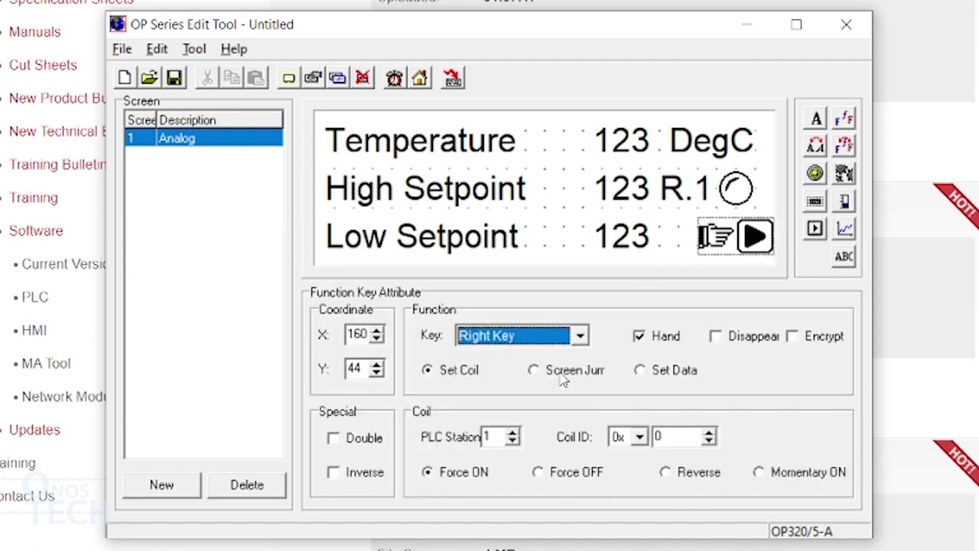
pyautogui.click(546, 375)
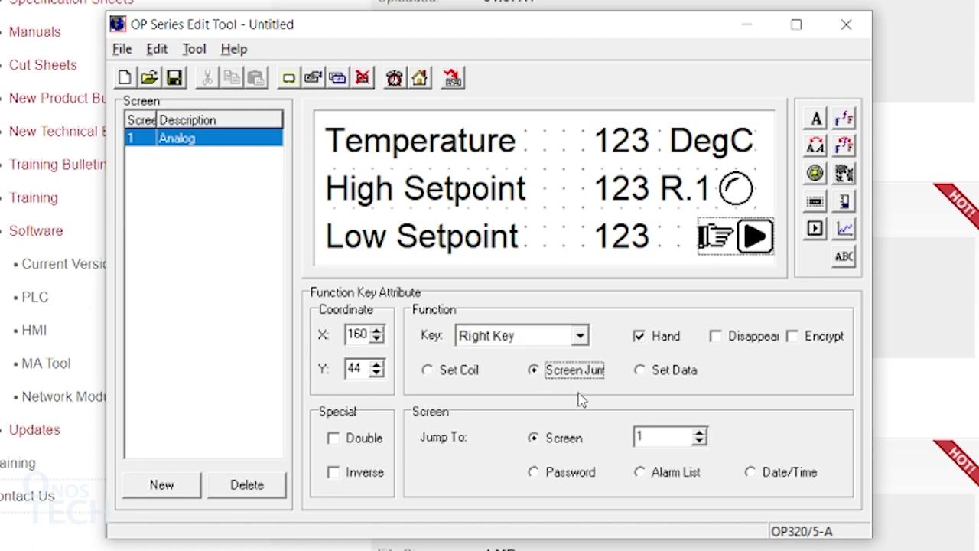
pyautogui.click(699, 434)
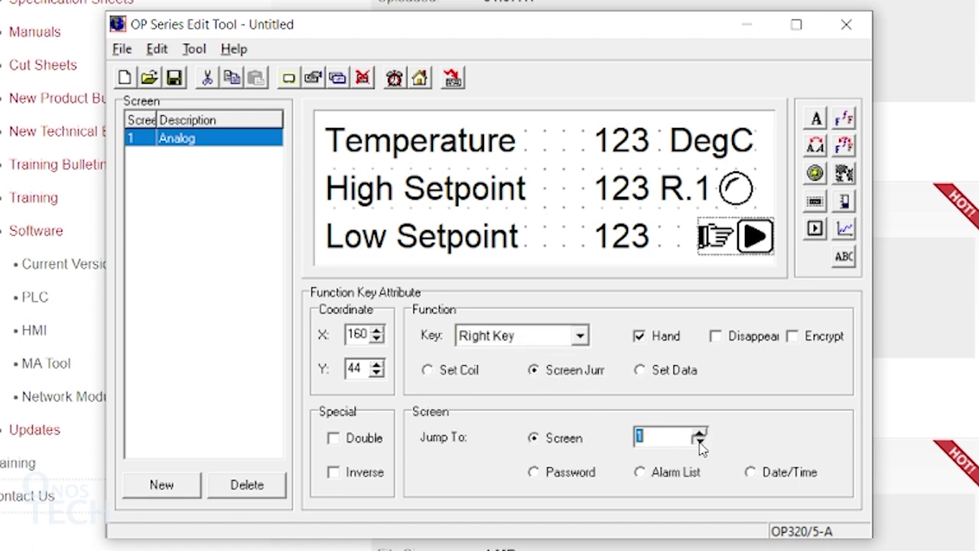
pyautogui.click(699, 434)
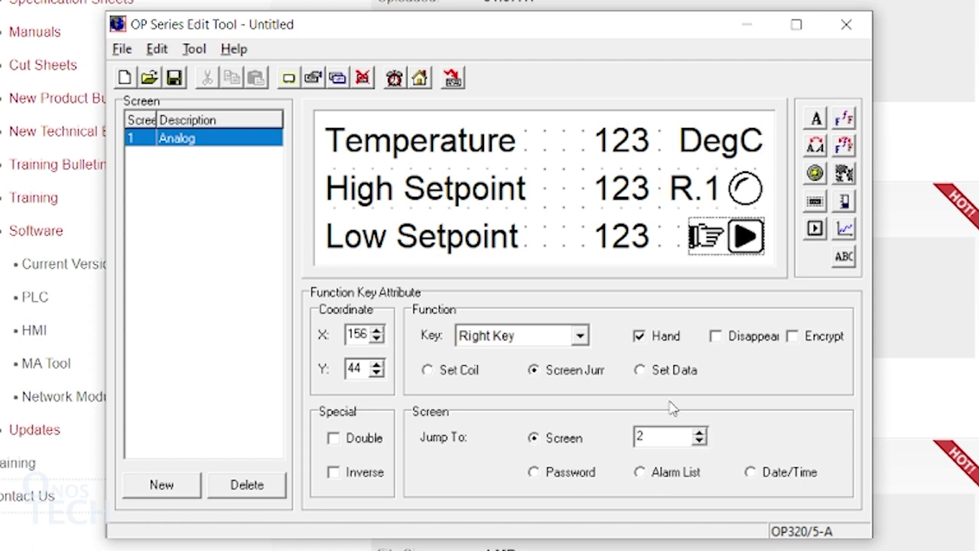
# Step: Create a new screen with the description 'Digital'
pyautogui.click(288, 79)
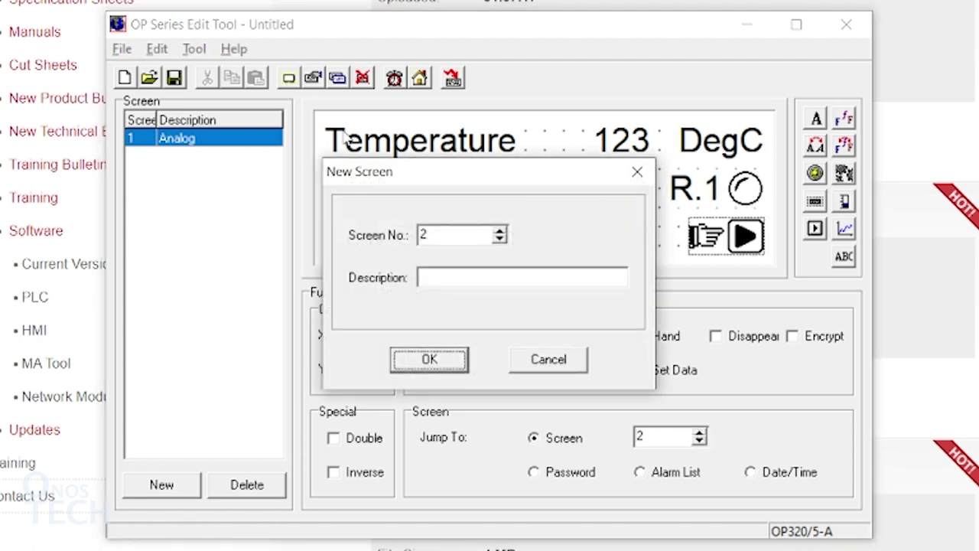
pyautogui.click(451, 277)
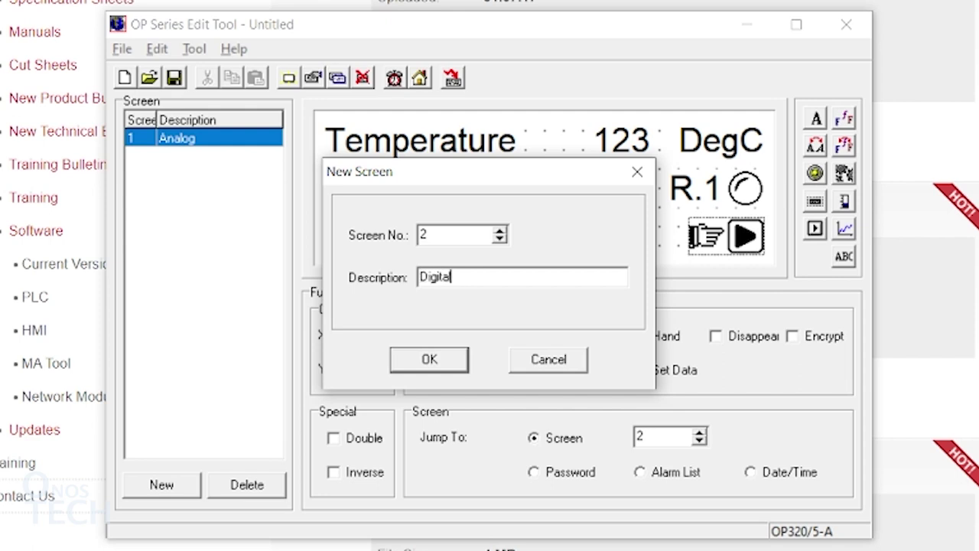
pyautogui.click(433, 366)
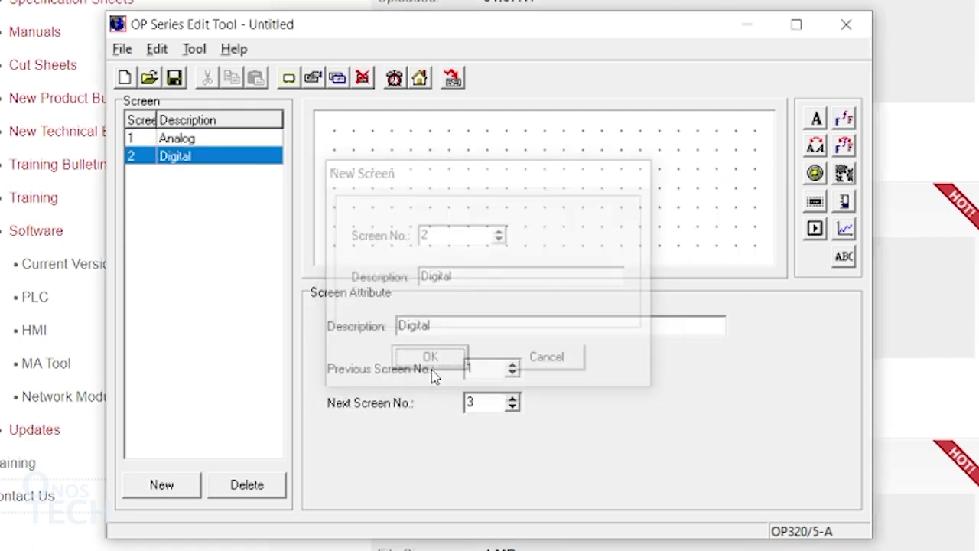
# Step: Add a left-arrow function key at lower left that jumps back to screen 1
pyautogui.click(813, 231)
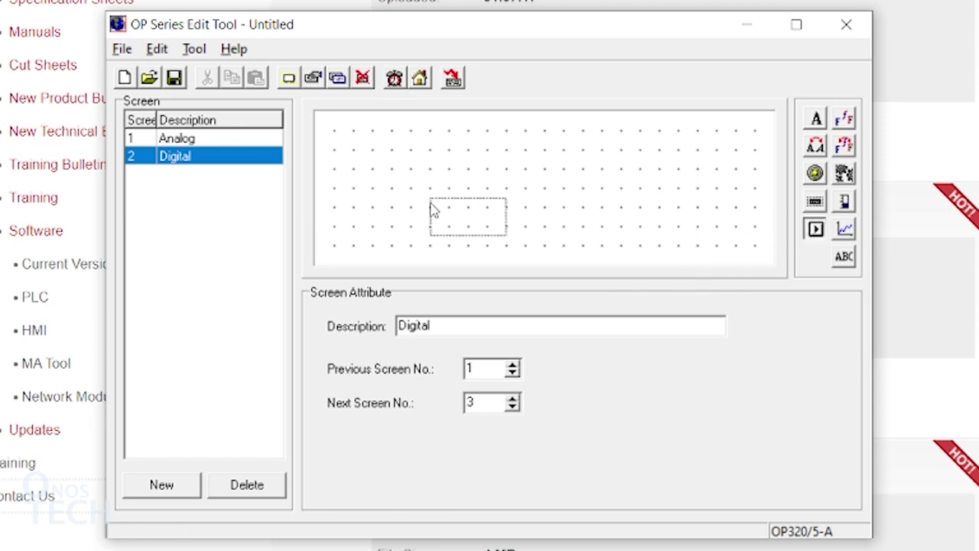
pyautogui.click(341, 224)
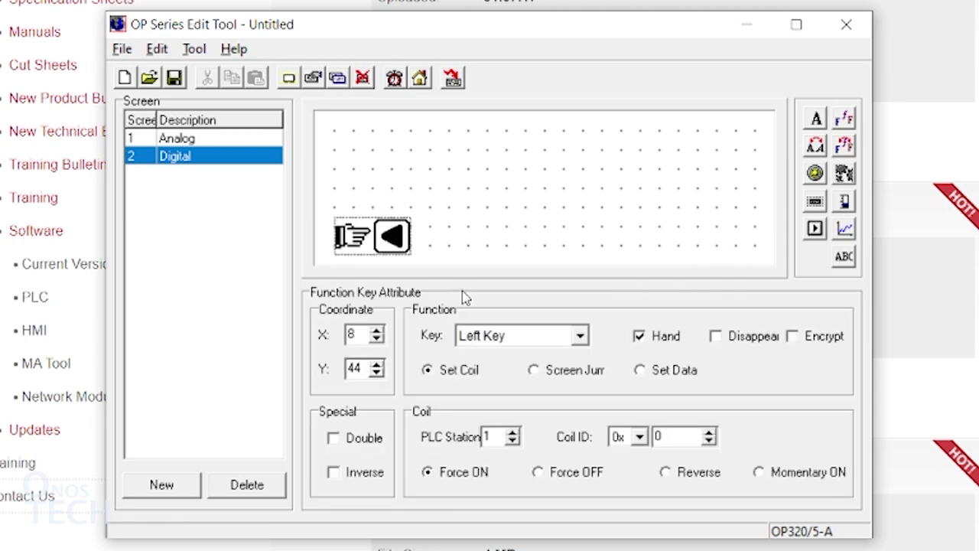
pyautogui.click(535, 370)
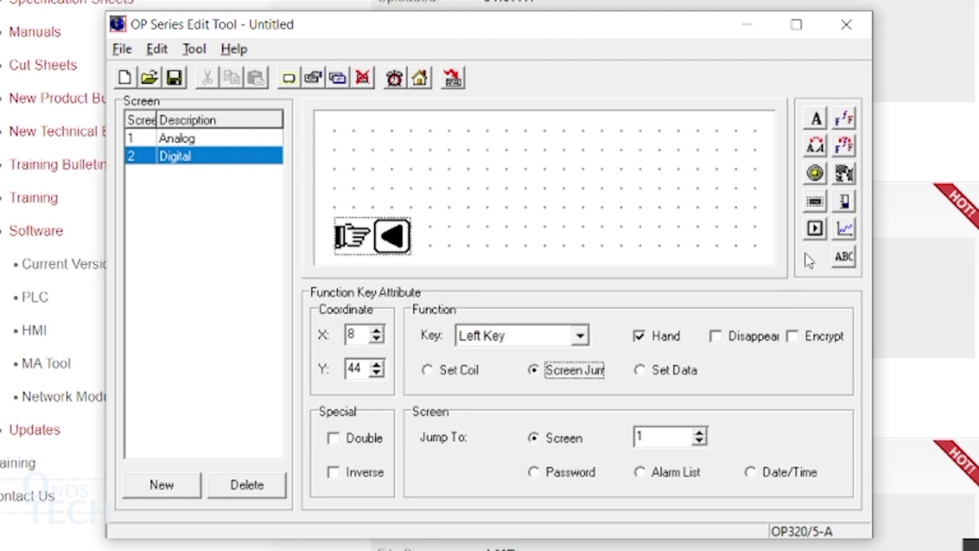
pyautogui.click(815, 229)
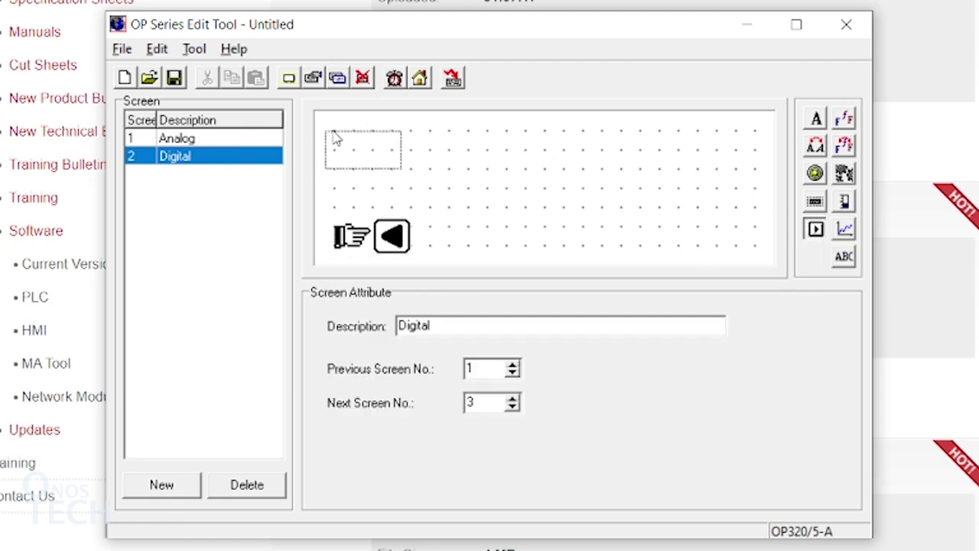
# Step: Add a '1 Key' function key at top-left that turns coil 128 momentarily ON
pyautogui.click(344, 138)
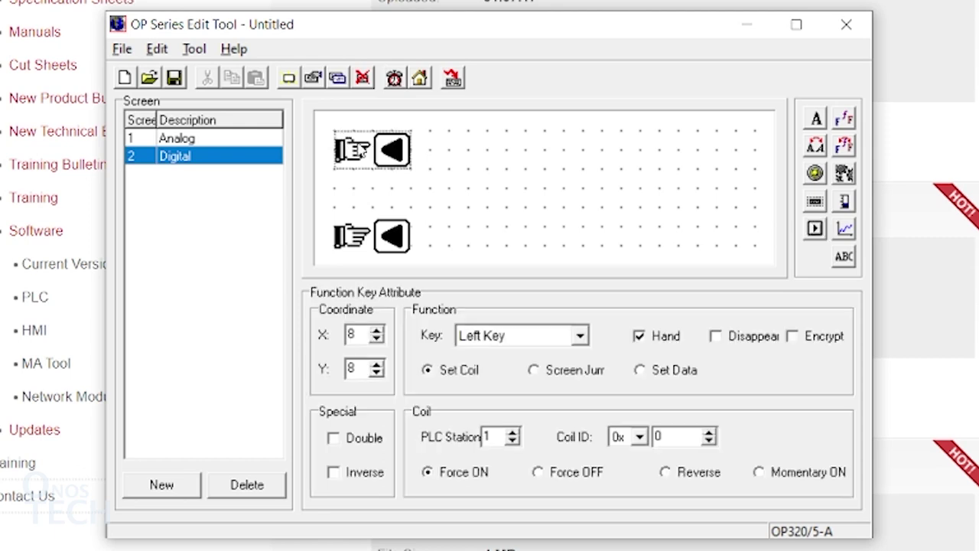
pyautogui.click(579, 335)
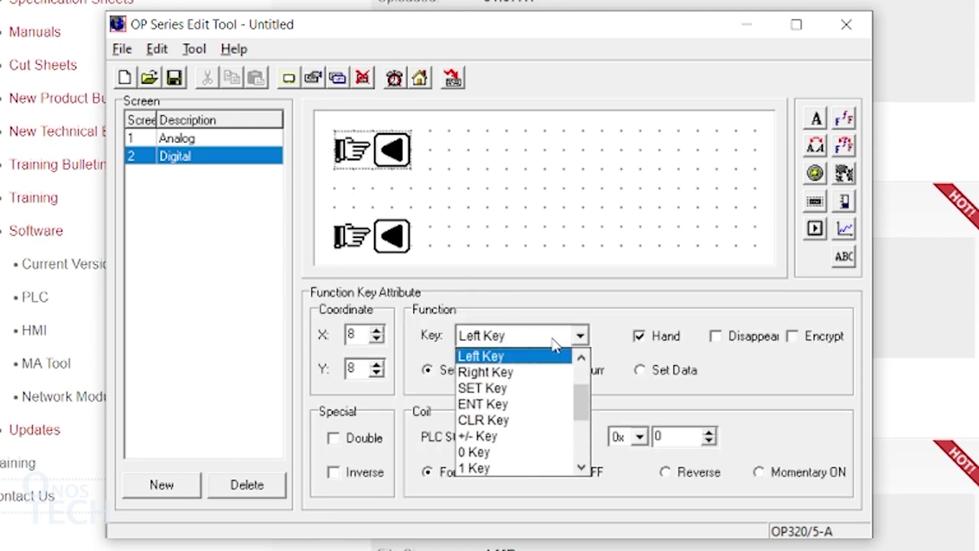
pyautogui.click(494, 468)
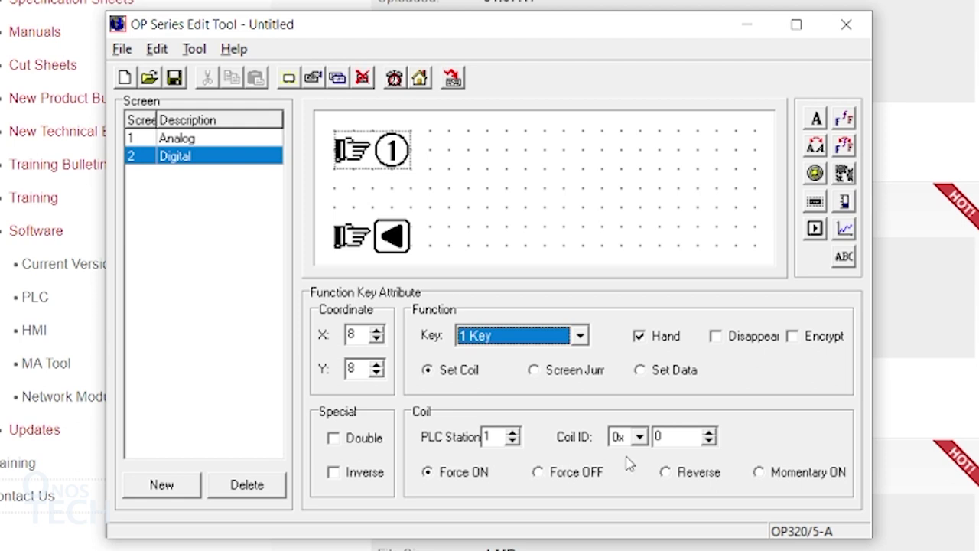
pyautogui.doubleClick(678, 436)
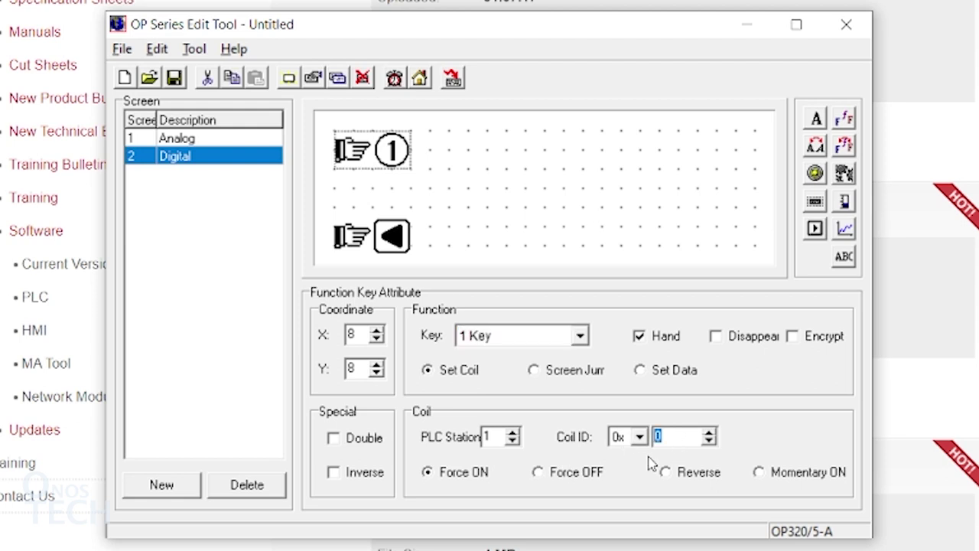
pyautogui.write('128')
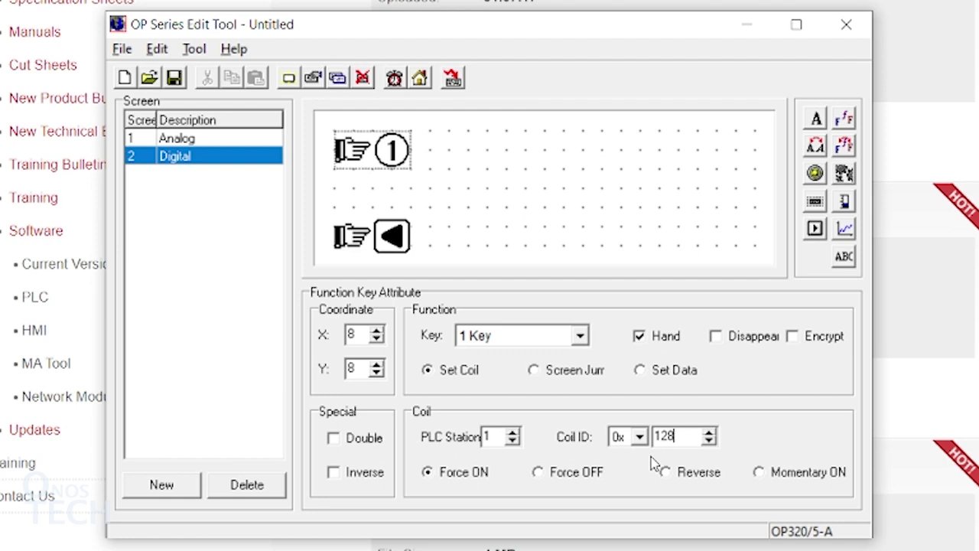
pyautogui.click(760, 472)
pyautogui.click(815, 173)
# Step: Place a lamp at top right, set its coil ID, and label it 'B.2'
pyautogui.click(725, 136)
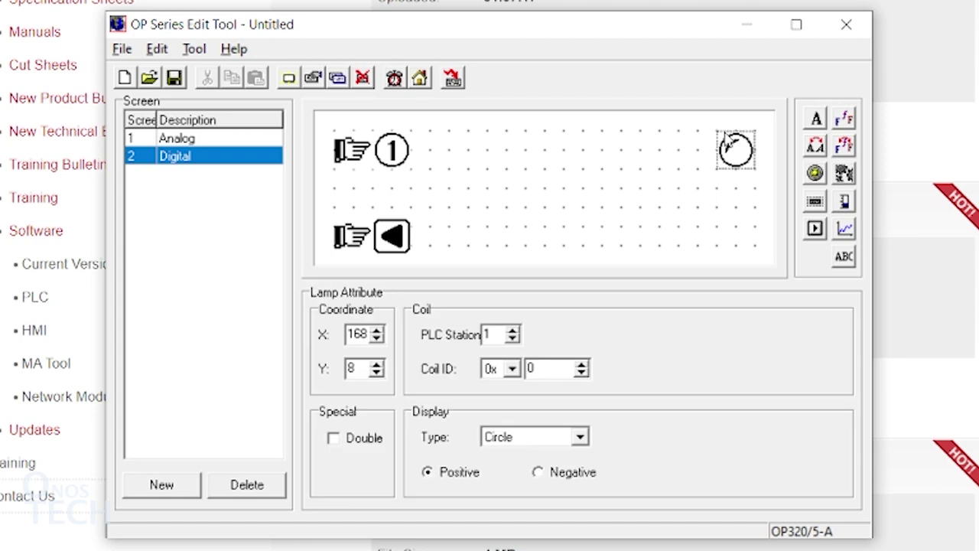
pyautogui.doubleClick(539, 369)
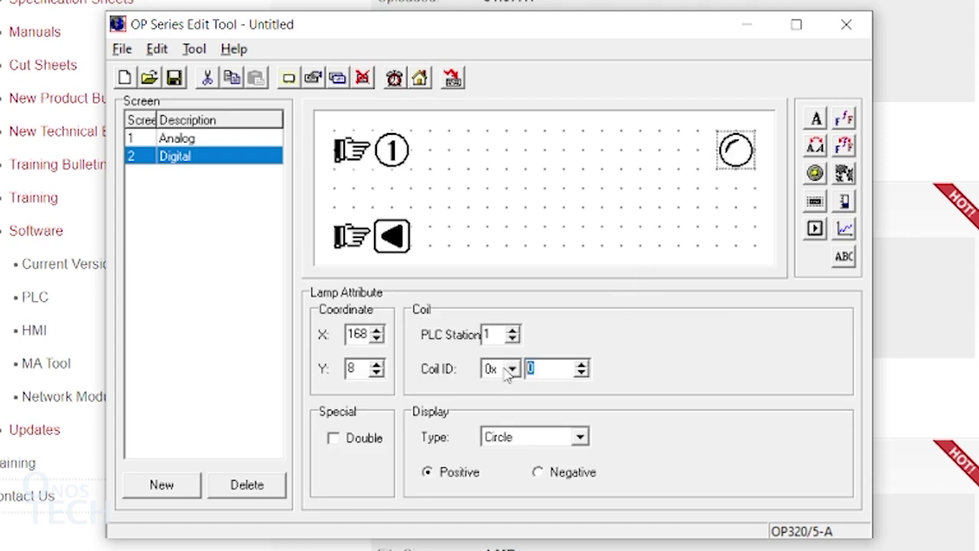
pyautogui.write('129')
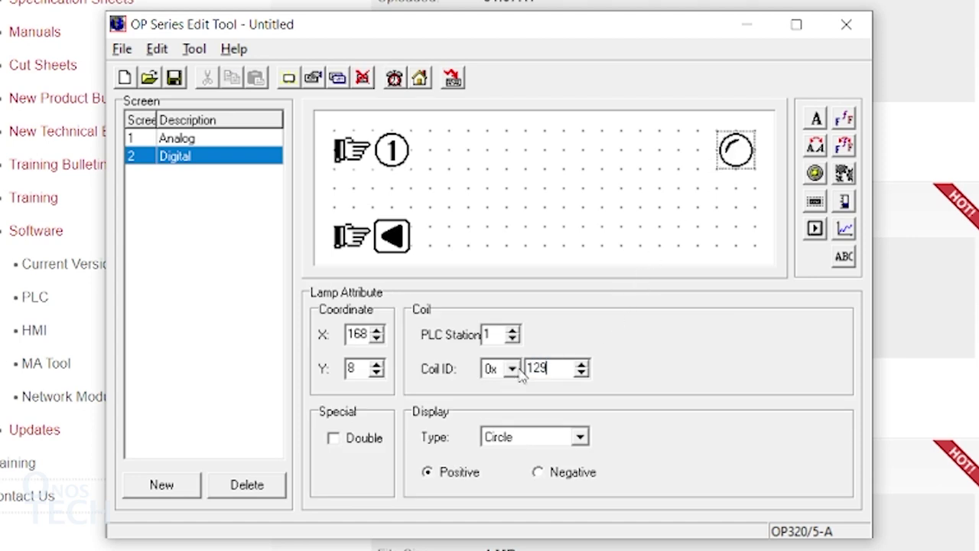
pyautogui.click(816, 121)
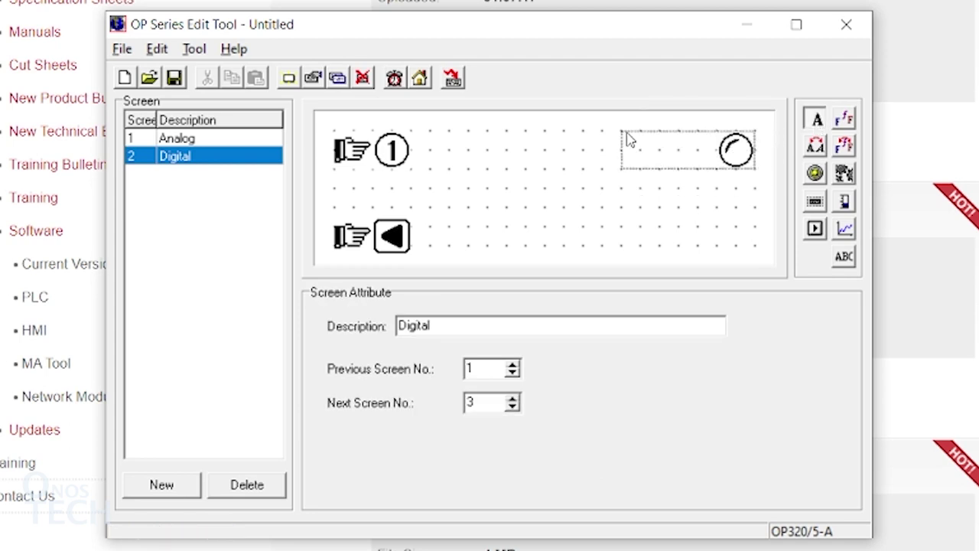
pyautogui.click(626, 139)
pyautogui.moveTo(547, 342); pyautogui.dragTo(354, 348)
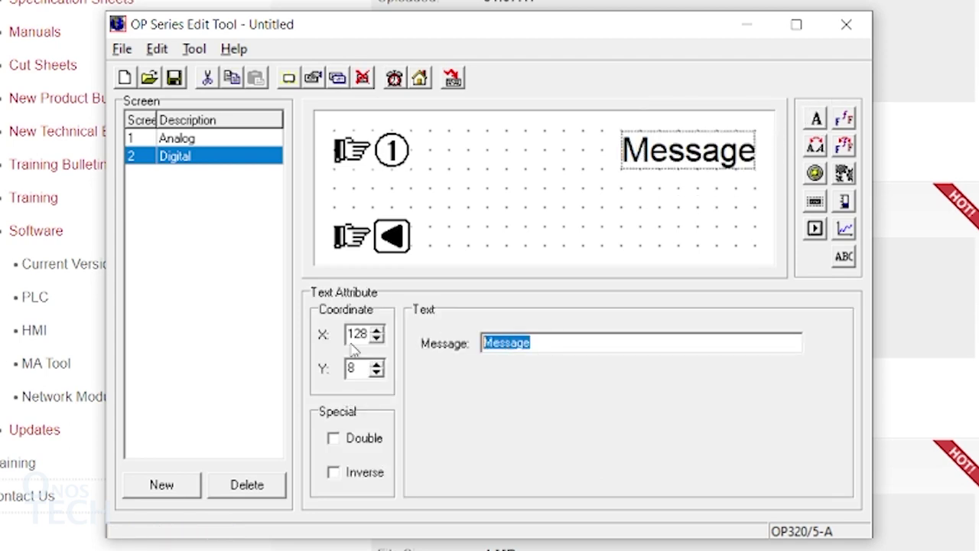
pyautogui.write('B.2')
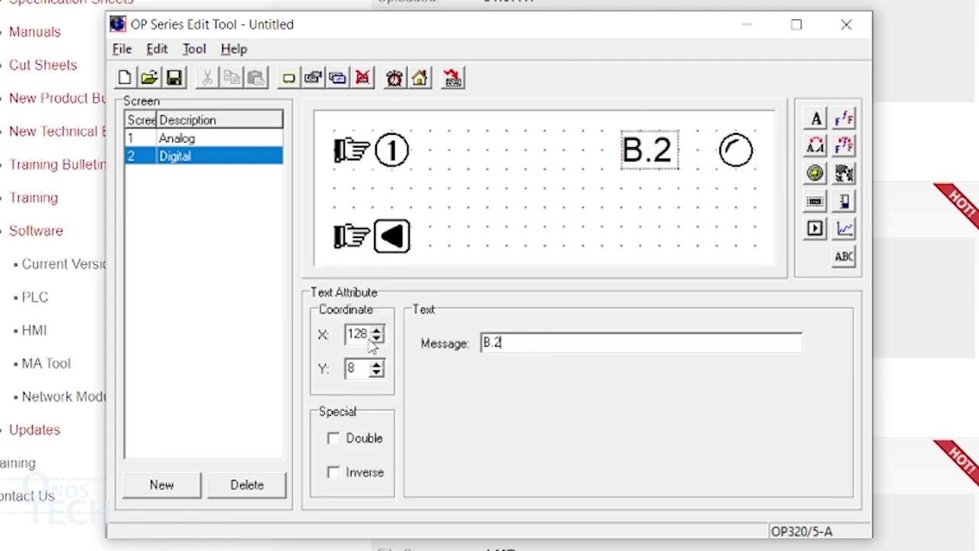
# Step: Place a second lamp at lower right on coil 1, labelled 'R.2'
pyautogui.click(815, 175)
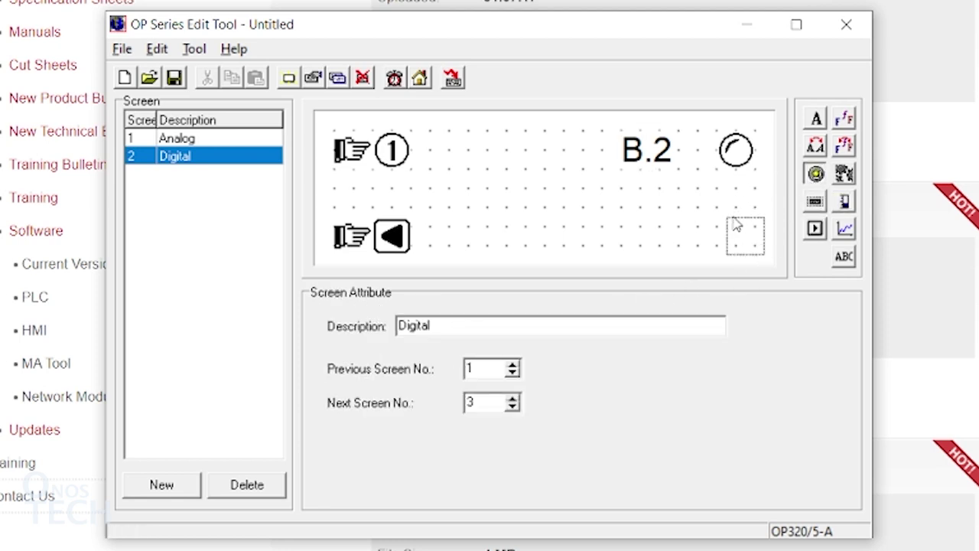
pyautogui.click(751, 250)
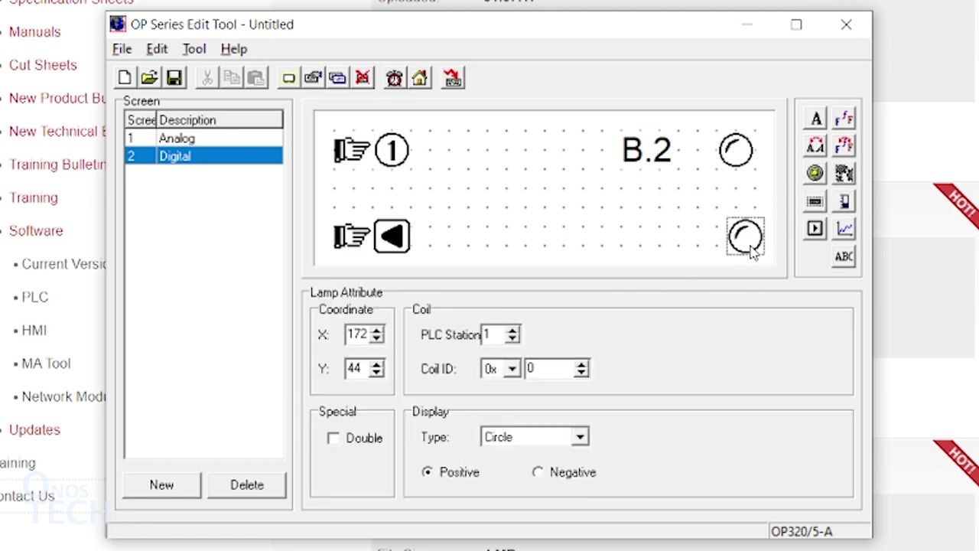
pyautogui.doubleClick(532, 368)
pyautogui.write('1')
pyautogui.click(816, 119)
pyautogui.click(667, 226)
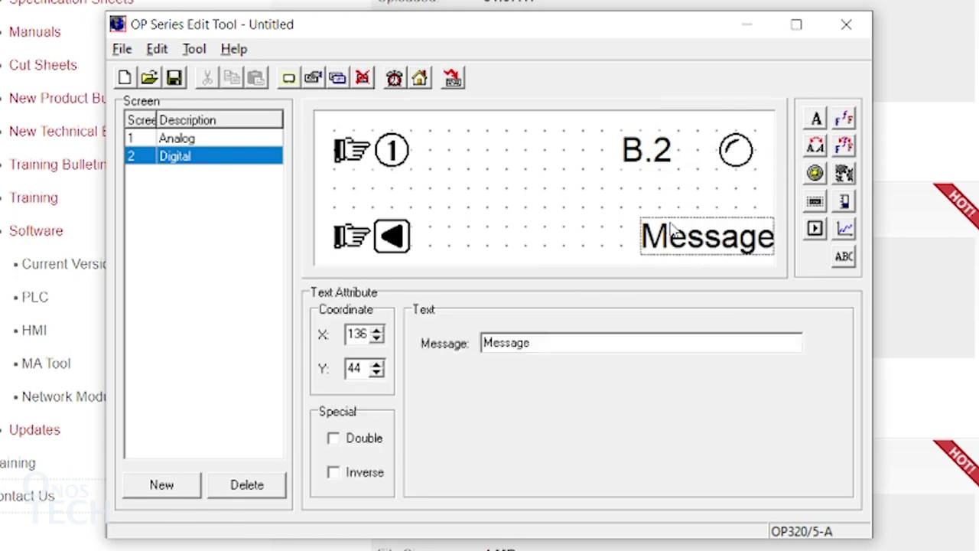
pyautogui.moveTo(578, 342); pyautogui.dragTo(418, 336)
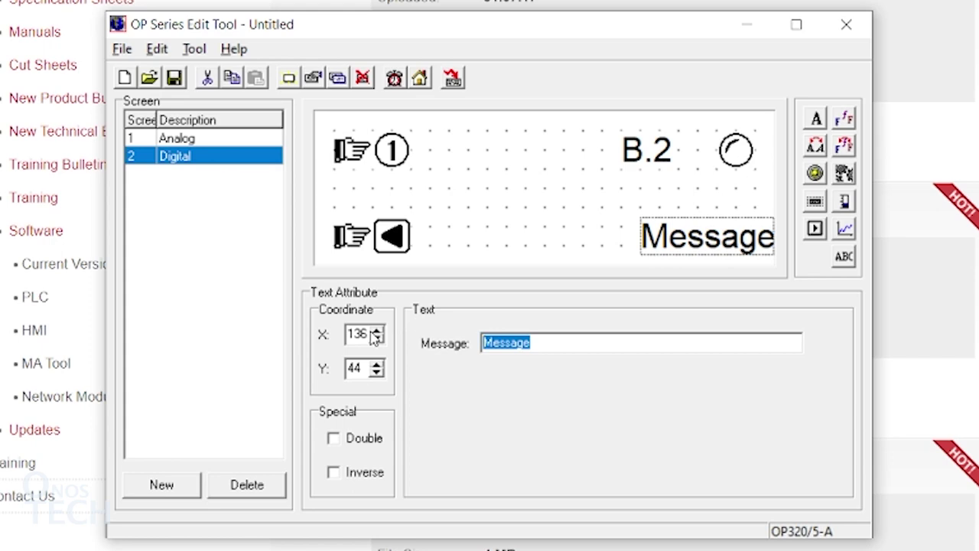
pyautogui.write('R.2')
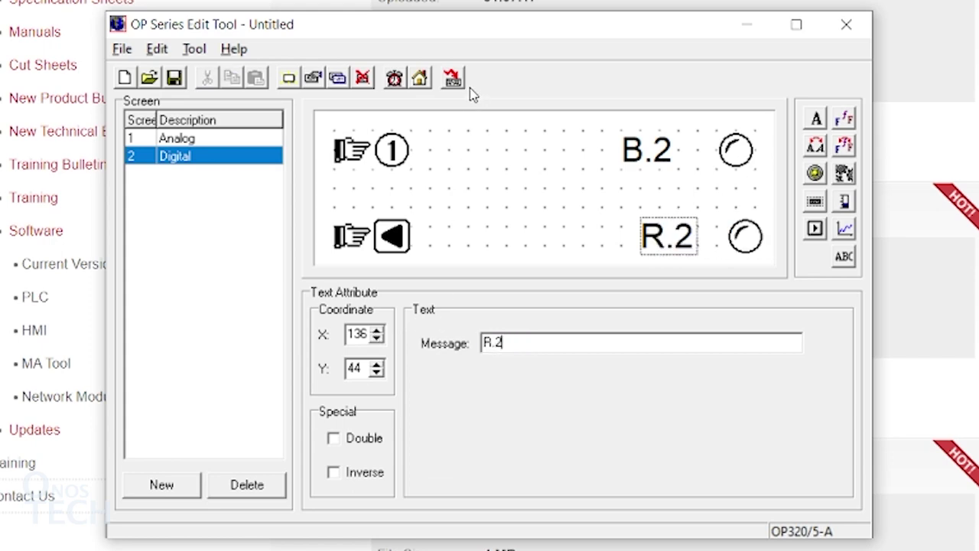
# Step: Download the project to the connected OP320 panel
pyautogui.click(454, 79)
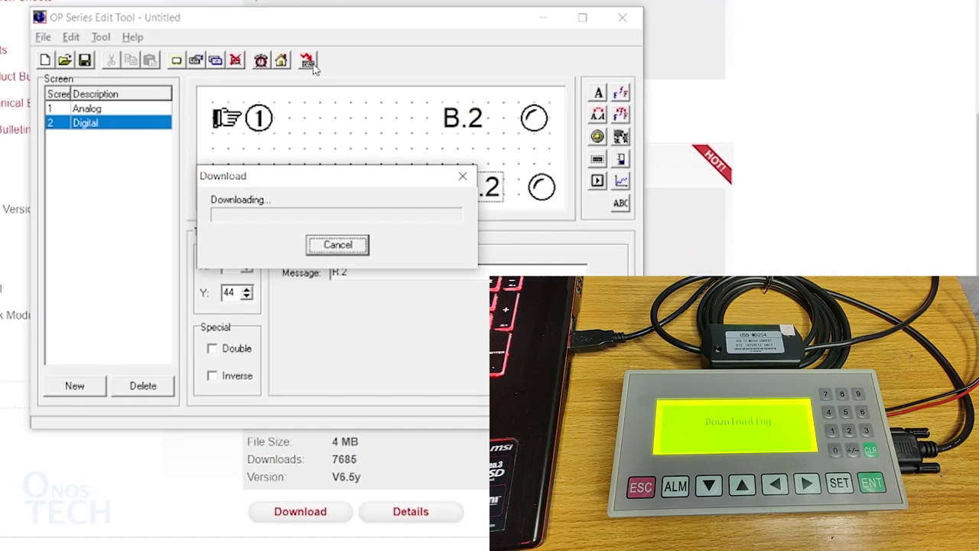